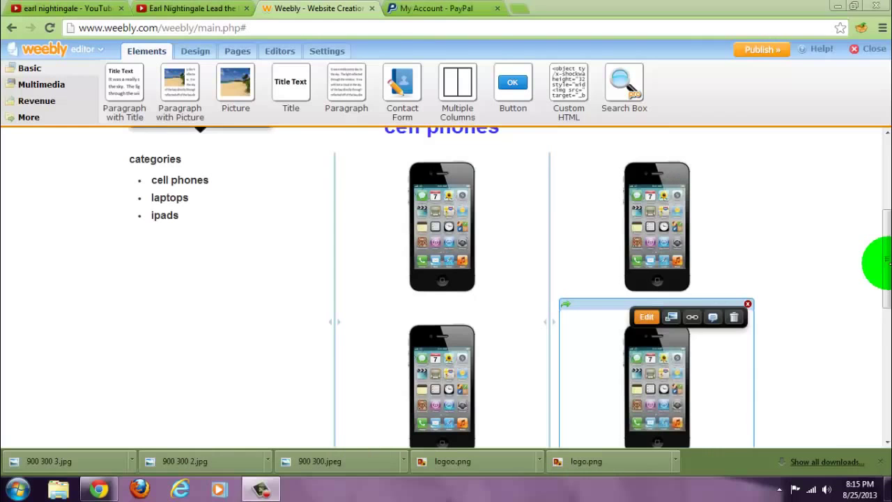
Select the phone images, check the page manager, and return to editing the Cell phones page.
{"action": "left_click_drag", "start_coordinate": [886, 261], "coordinate": [886, 367]}
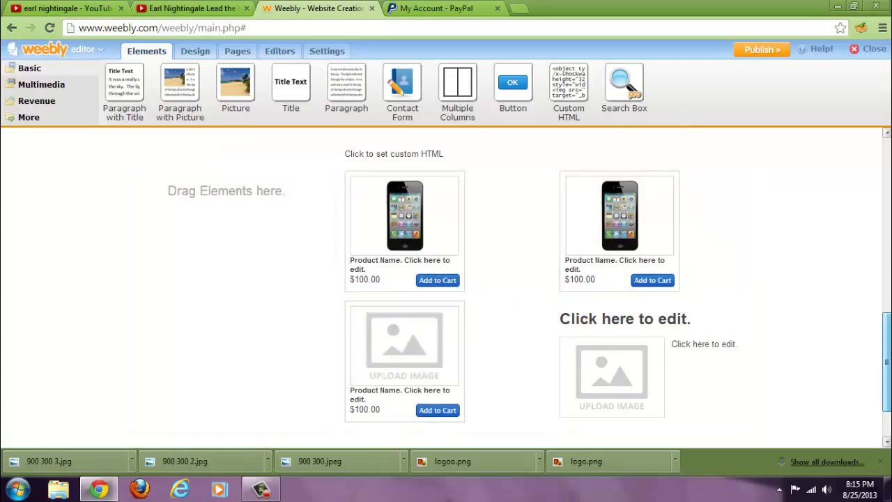
{"action": "left_click_drag", "start_coordinate": [886, 355], "coordinate": [886, 251]}
{"action": "left_click", "coordinate": [701, 205]}
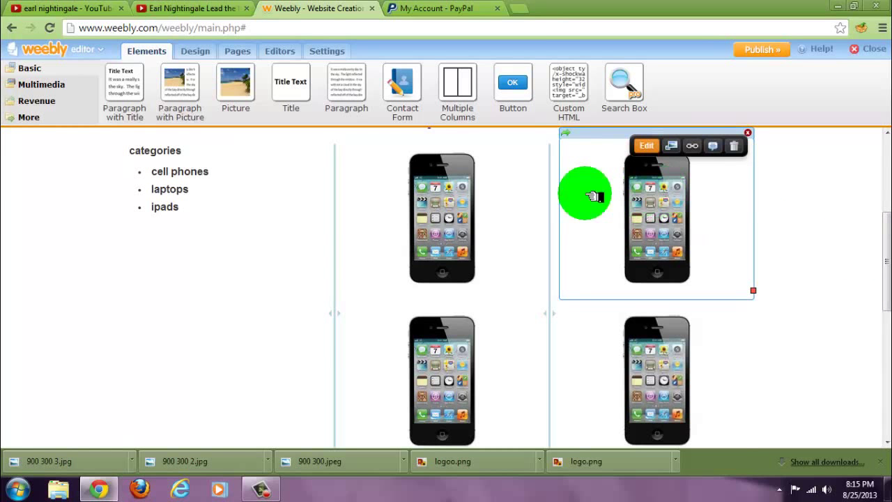
{"action": "left_click", "coordinate": [449, 227]}
{"action": "left_click_drag", "start_coordinate": [449, 232], "coordinate": [236, 51]}
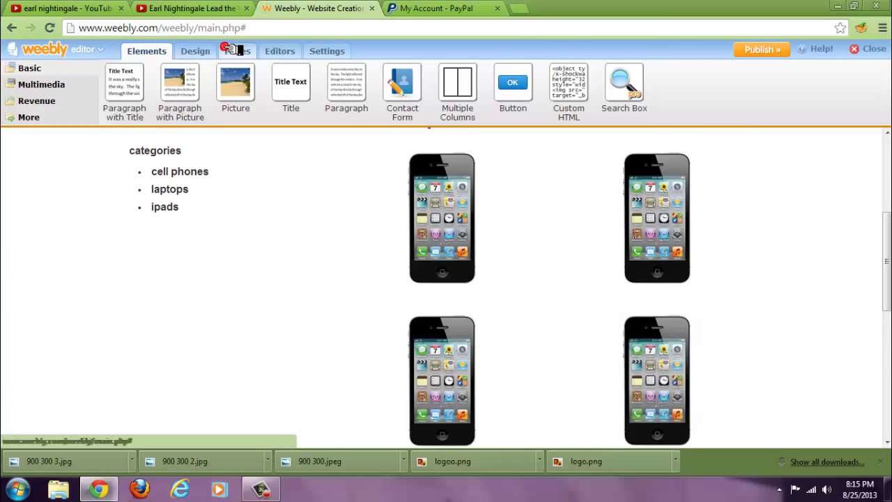
{"action": "left_click", "coordinate": [236, 51]}
{"action": "left_click_drag", "start_coordinate": [193, 219], "coordinate": [432, 147]}
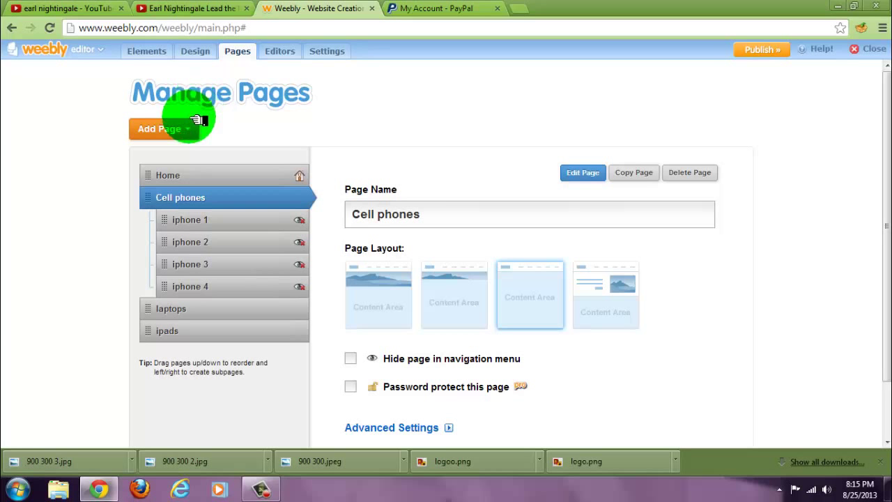
{"action": "left_click", "coordinate": [584, 173]}
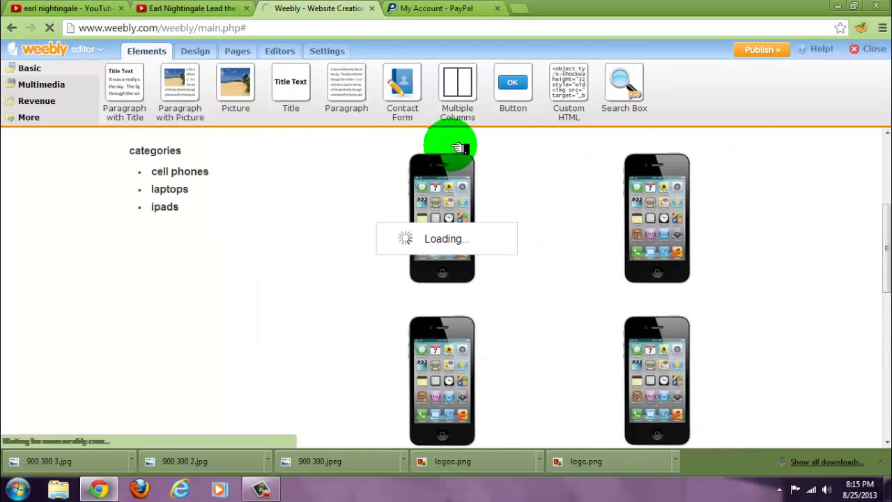
In PayPal, go through Merchant Services to create payment buttons and pick Add to Cart.
{"action": "left_click", "coordinate": [421, 14]}
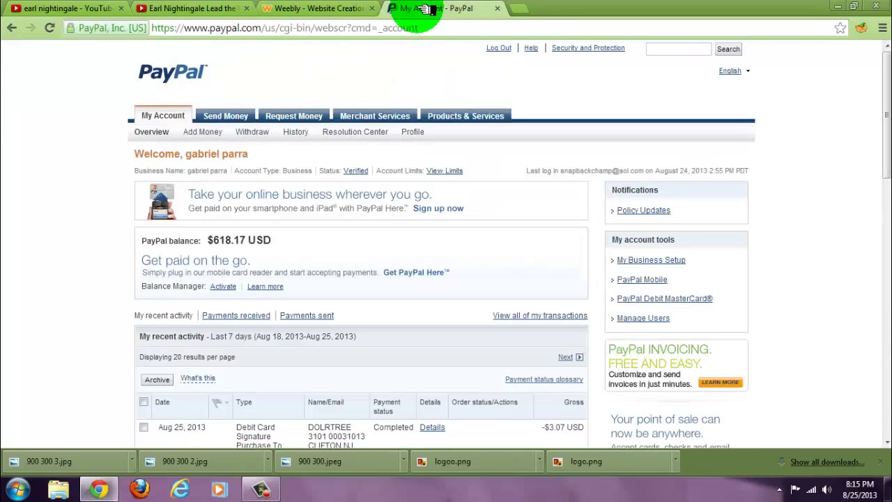
{"action": "left_click", "coordinate": [395, 116]}
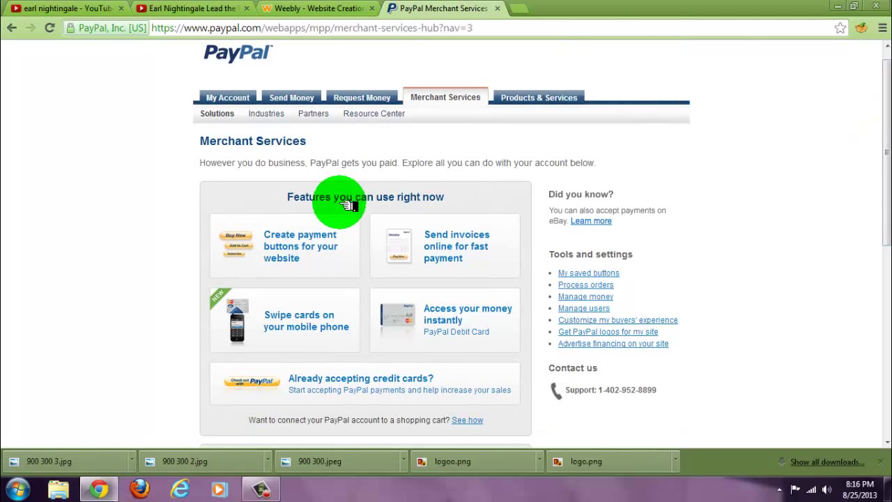
{"action": "left_click", "coordinate": [317, 237]}
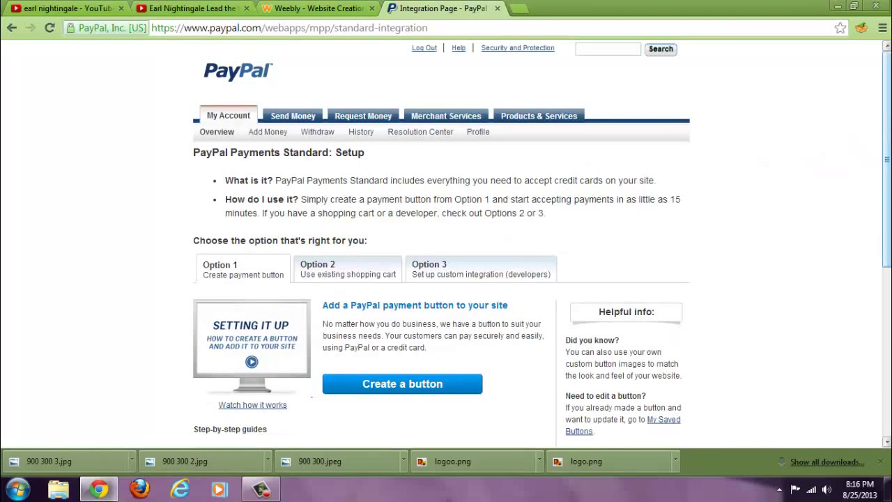
{"action": "scroll", "coordinate": [886, 209], "scroll_direction": "down", "scroll_amount": 3}
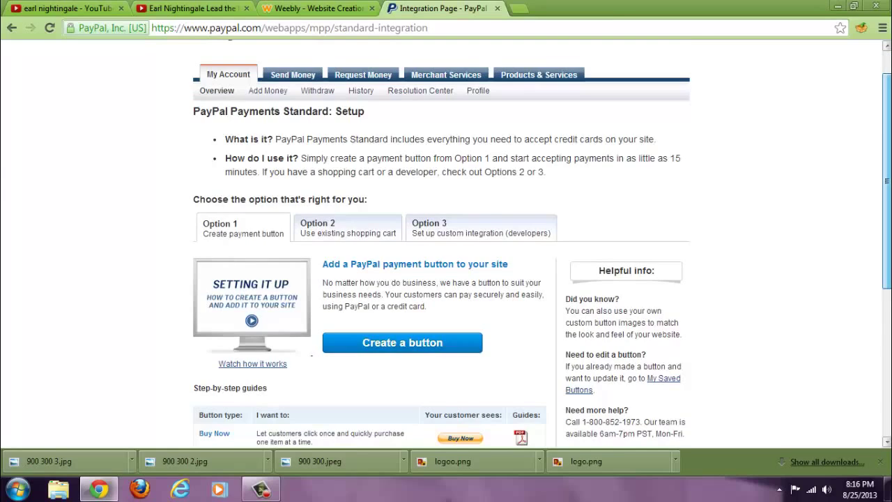
{"action": "scroll", "coordinate": [886, 244], "scroll_direction": "down", "scroll_amount": 3}
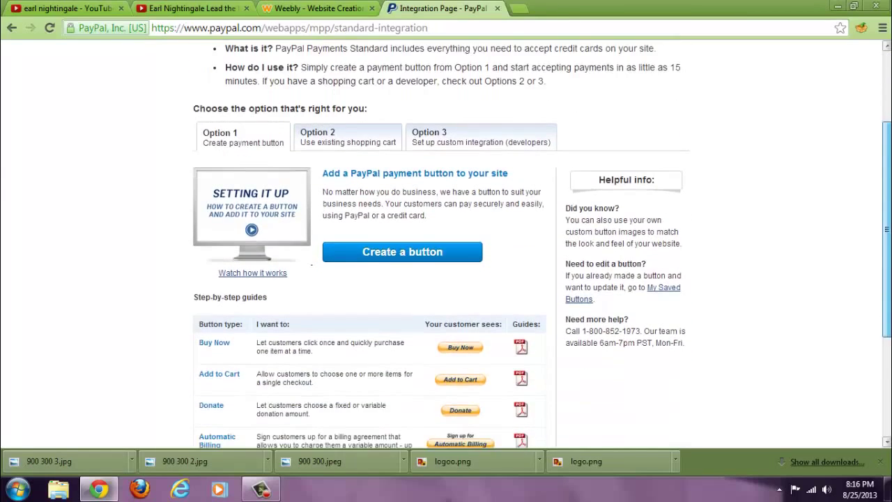
{"action": "scroll", "coordinate": [886, 278], "scroll_direction": "down", "scroll_amount": 2}
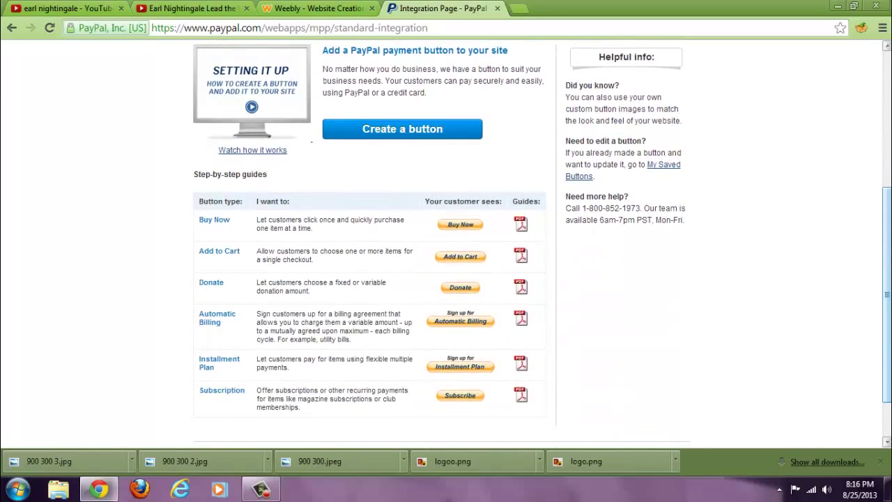
{"action": "left_click", "coordinate": [234, 252]}
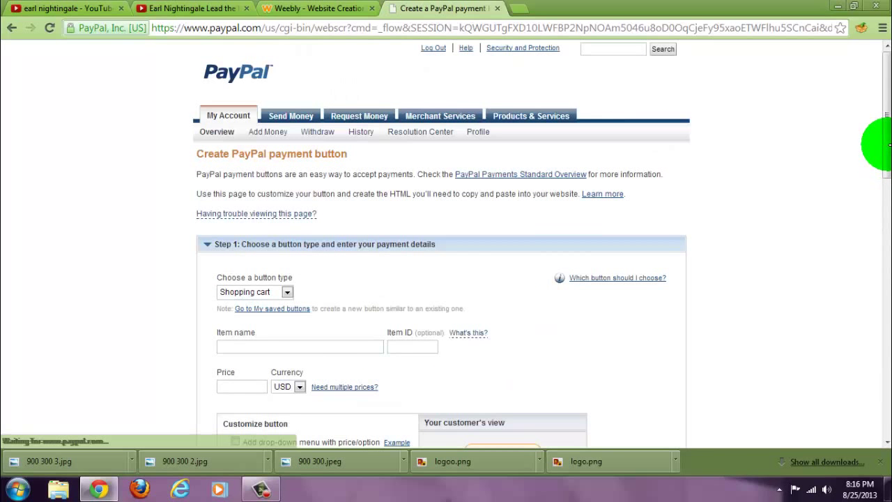
Try the Buy Now and Donations button types, then set it back to Shopping cart.
{"action": "left_click_drag", "start_coordinate": [888, 144], "coordinate": [882, 194]}
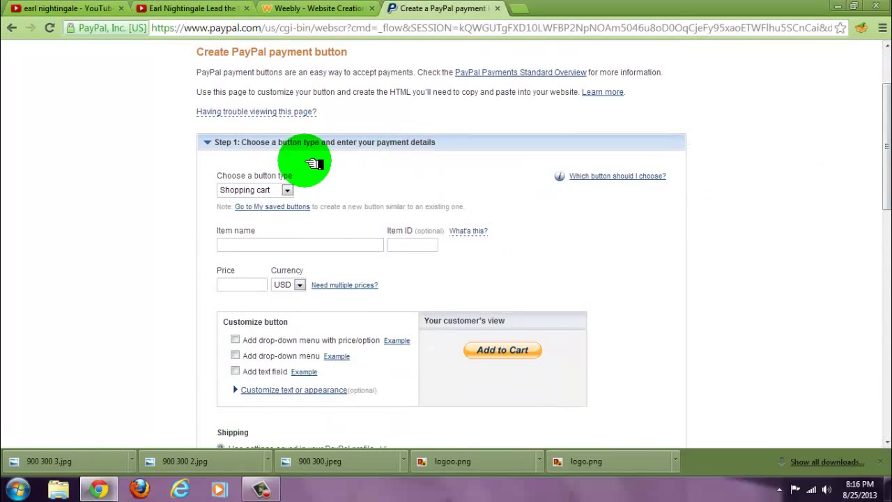
{"action": "left_click", "coordinate": [287, 190]}
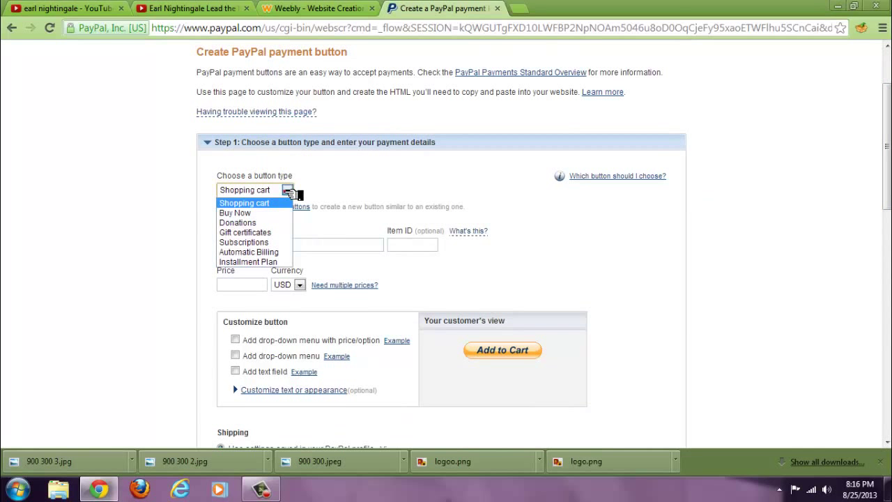
{"action": "left_click", "coordinate": [267, 214]}
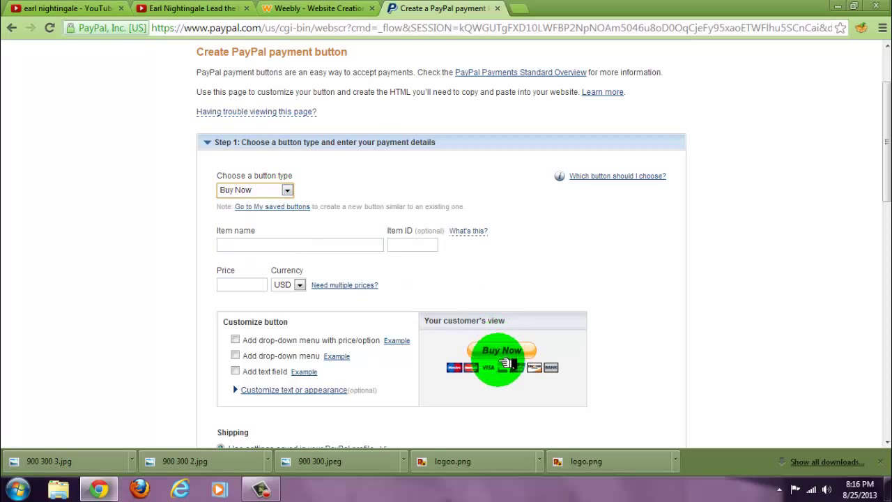
{"action": "left_click", "coordinate": [287, 190]}
{"action": "left_click", "coordinate": [240, 222]}
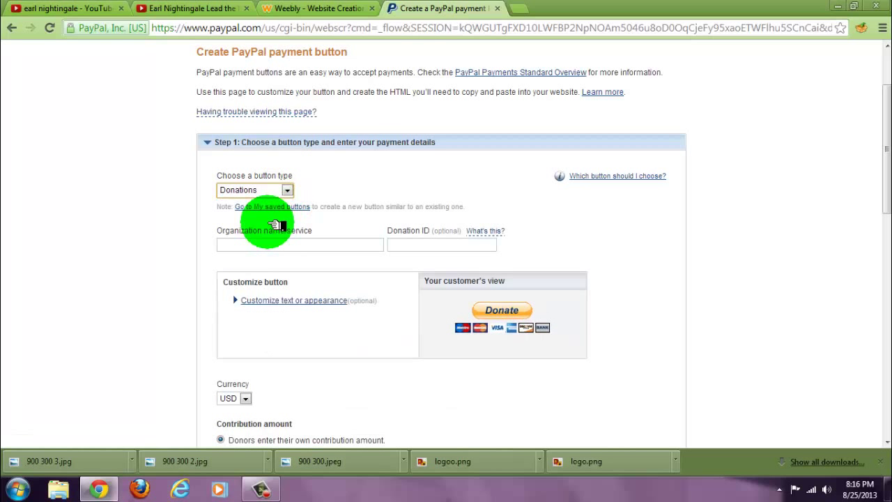
{"action": "left_click", "coordinate": [287, 190]}
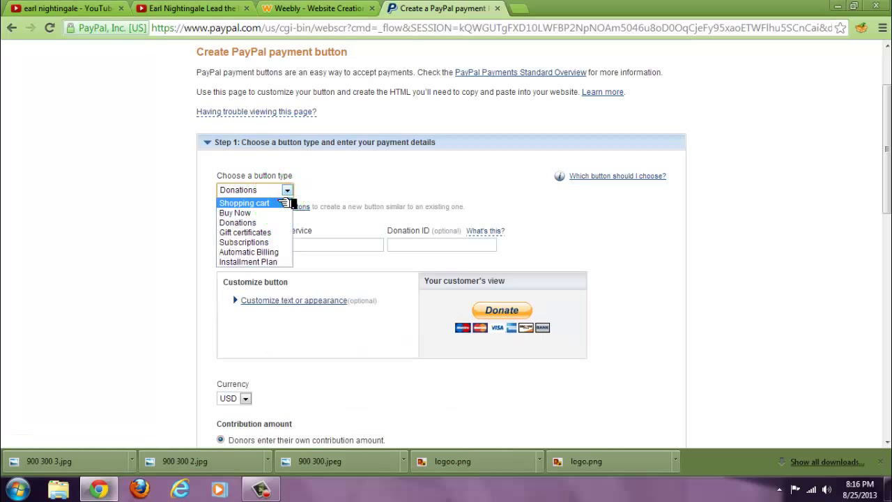
{"action": "left_click", "coordinate": [279, 202]}
Enter item name 'iphone 5' and price 500 USD.
{"action": "left_click", "coordinate": [287, 248]}
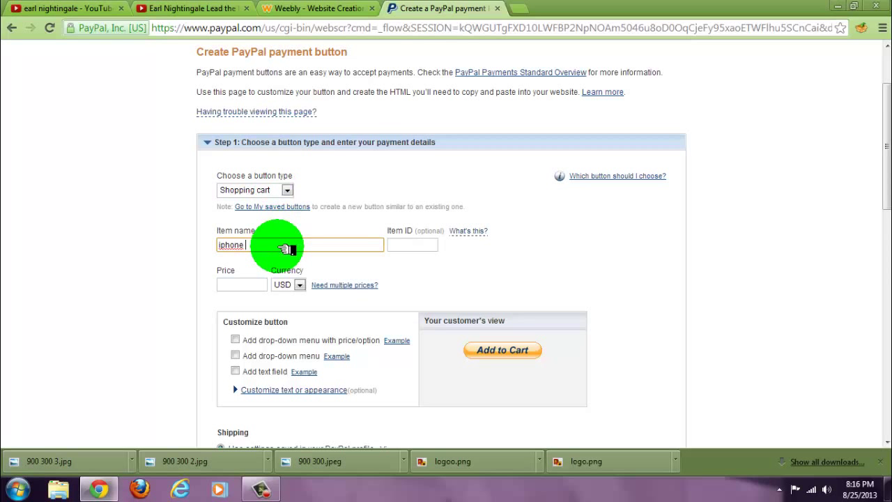
{"action": "key", "text": "Tab"}
{"action": "key", "text": "Tab"}
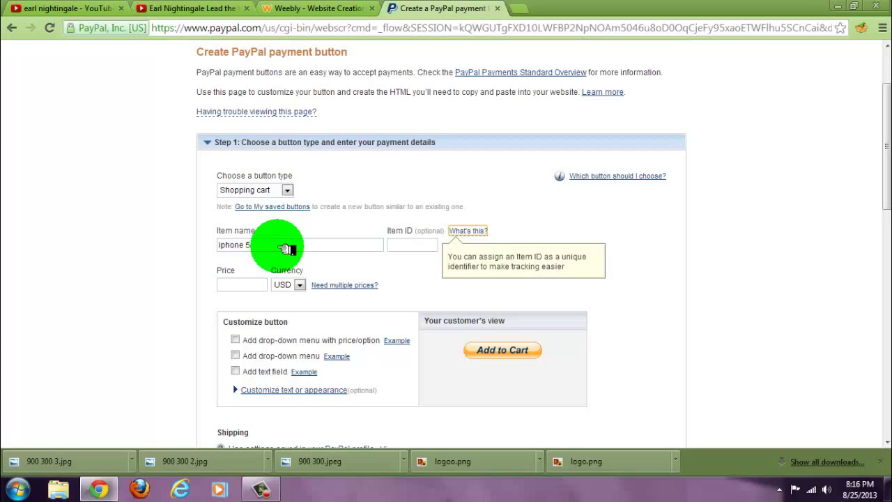
{"action": "left_click", "coordinate": [411, 247]}
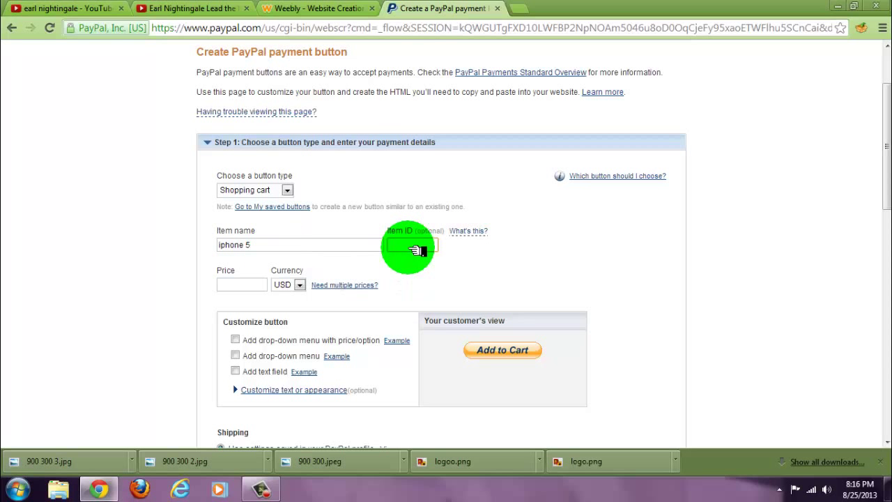
{"action": "left_click", "coordinate": [252, 284]}
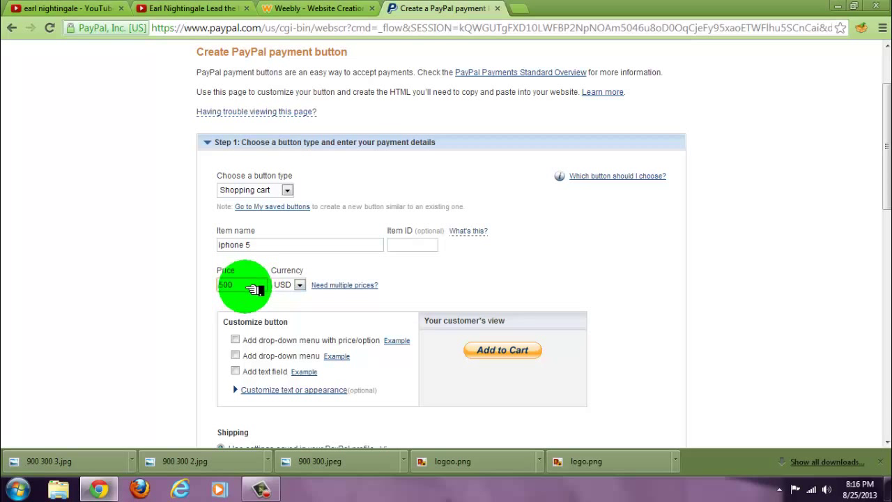
{"action": "left_click", "coordinate": [255, 289]}
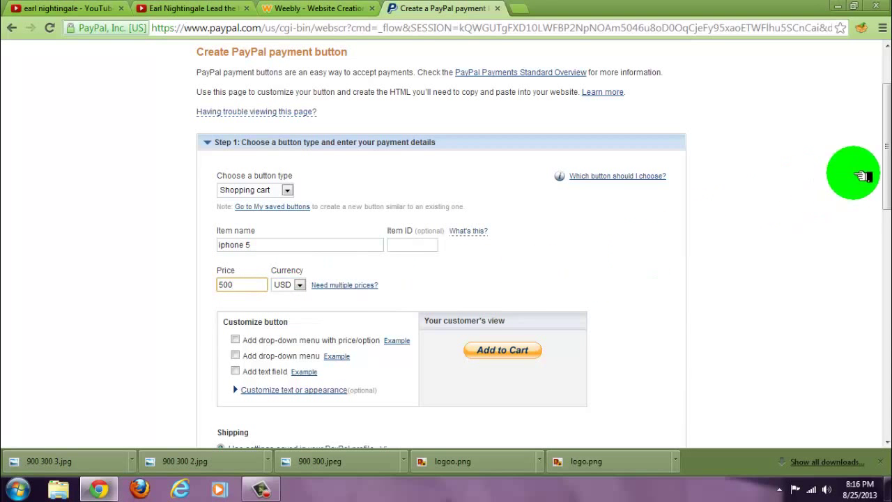
Add a 'colors' drop-down with black and white options at $500, dropping Option 3.
{"action": "left_click_drag", "start_coordinate": [887, 167], "coordinate": [832, 210]}
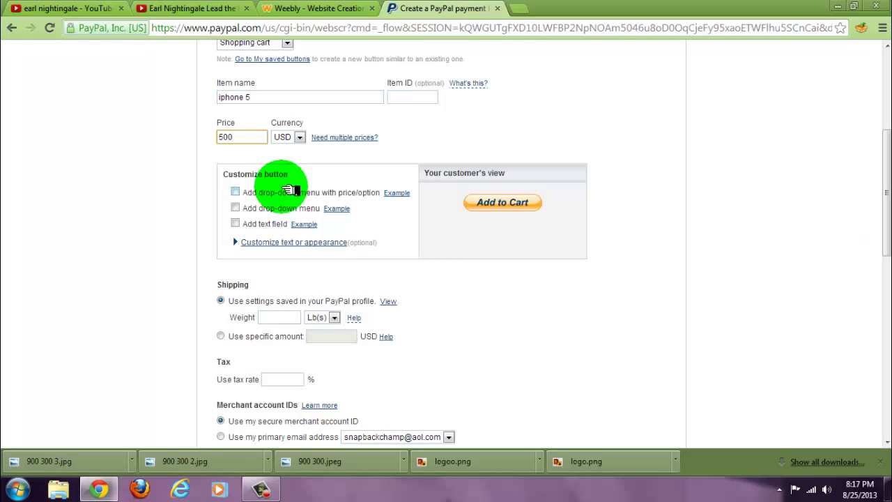
{"action": "left_click", "coordinate": [237, 193]}
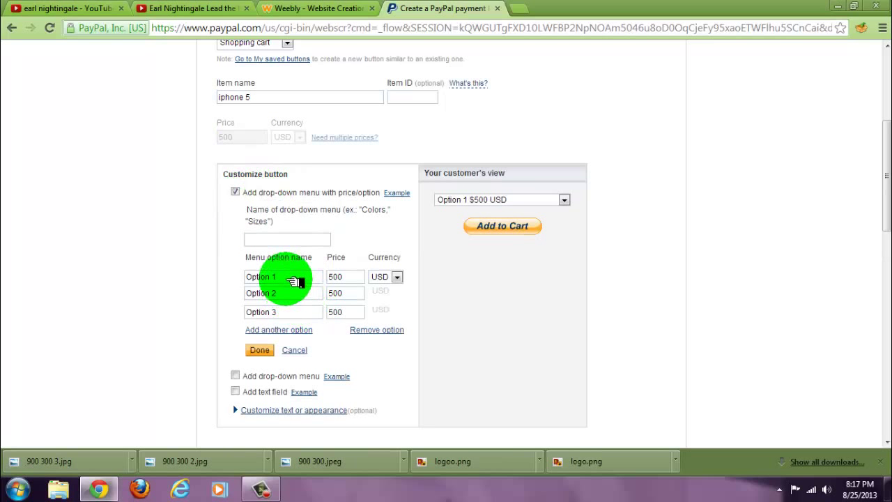
{"action": "left_click_drag", "start_coordinate": [281, 277], "coordinate": [202, 279]}
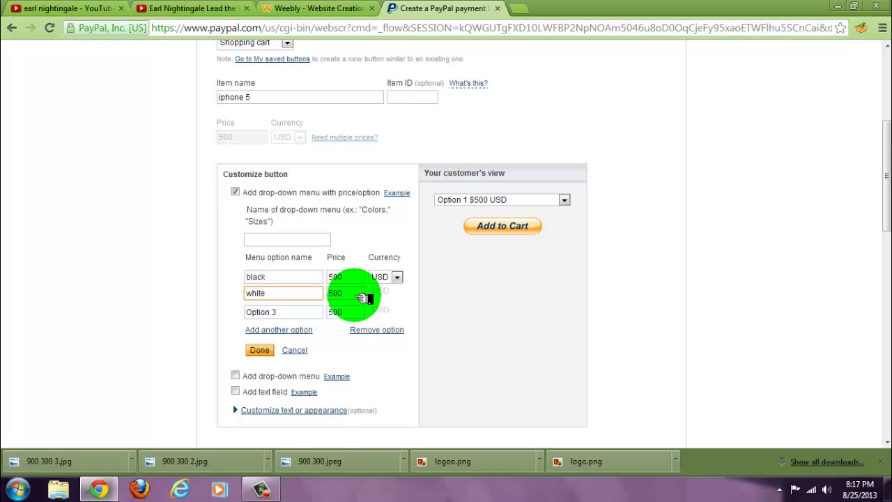
{"action": "left_click", "coordinate": [323, 313]}
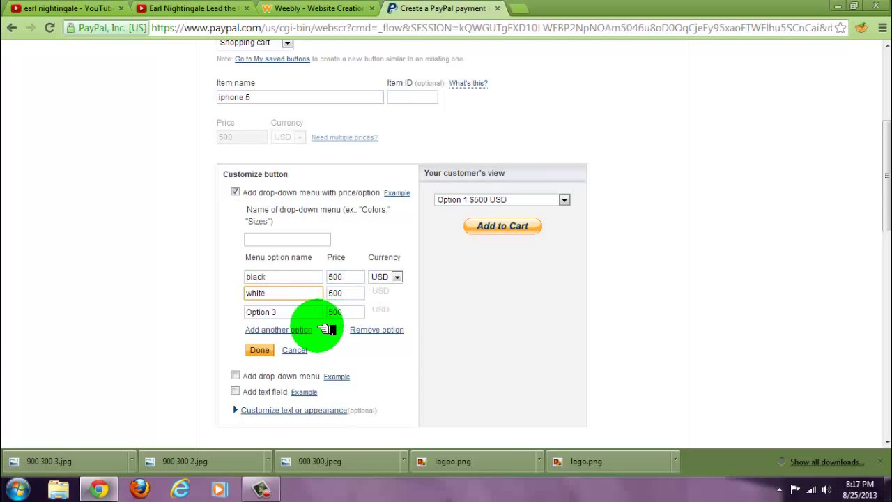
{"action": "left_click", "coordinate": [354, 328]}
{"action": "left_click", "coordinate": [356, 332]}
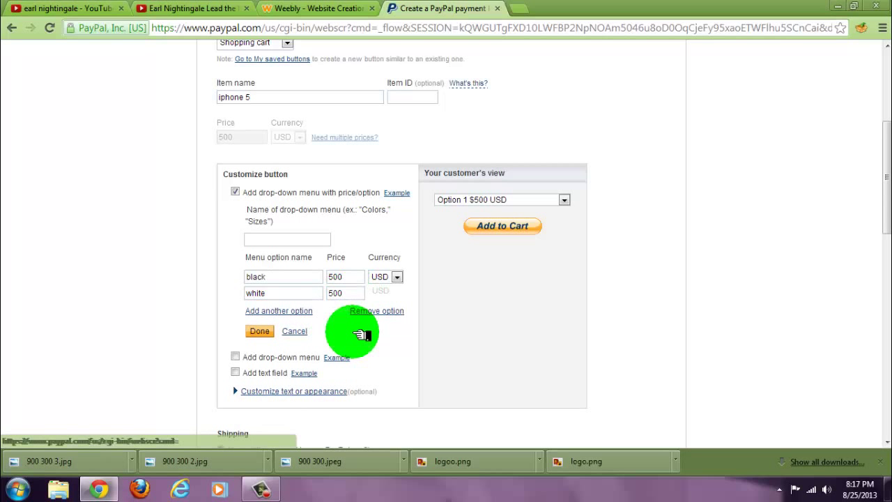
{"action": "left_click", "coordinate": [390, 291]}
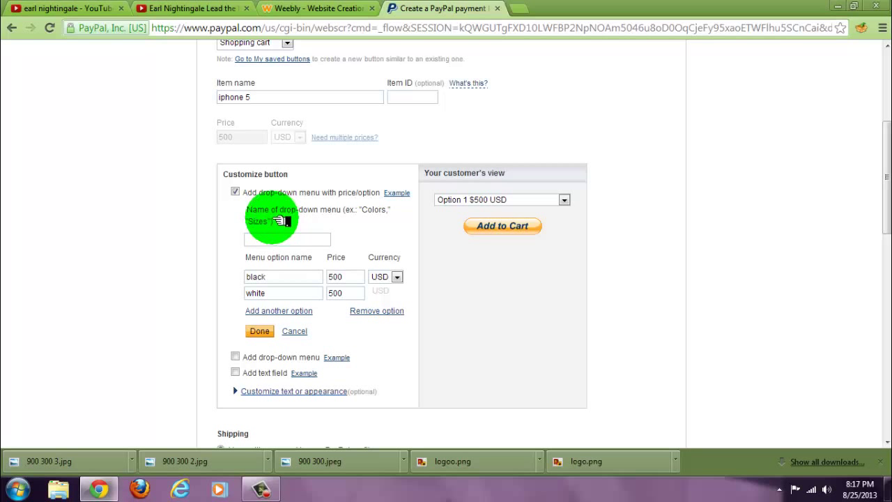
{"action": "left_click", "coordinate": [282, 241]}
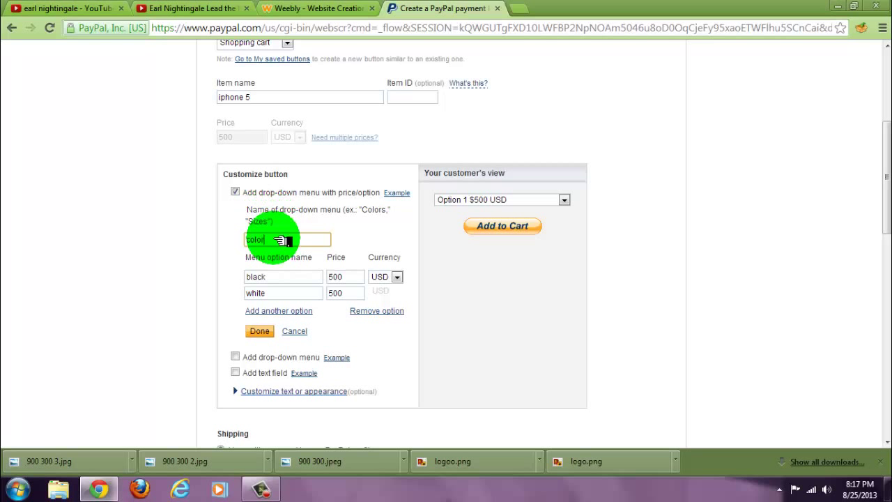
{"action": "type", "text": "colors"}
{"action": "left_click", "coordinate": [257, 331]}
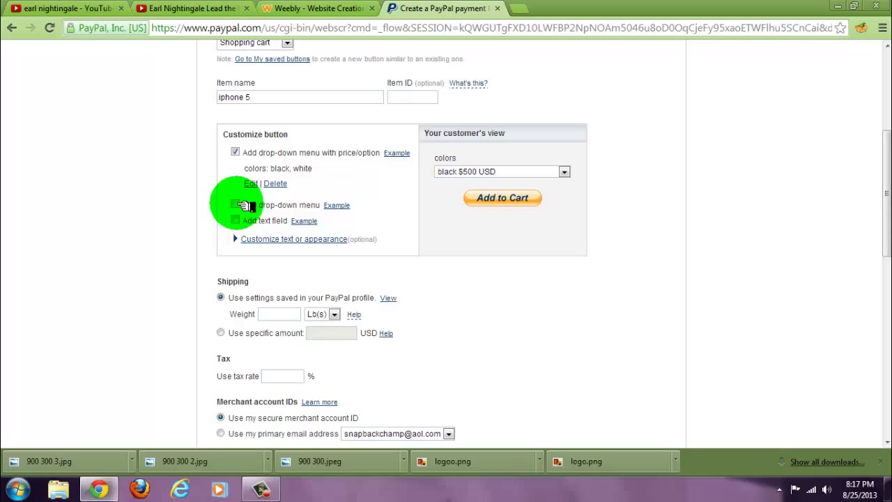
Add a second drop-down menu and then remove it again.
{"action": "left_click", "coordinate": [244, 205]}
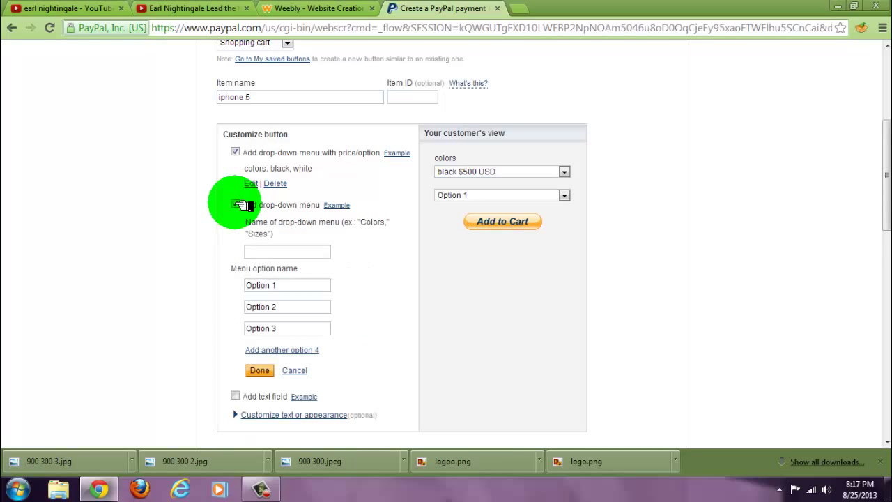
{"action": "left_click", "coordinate": [237, 205]}
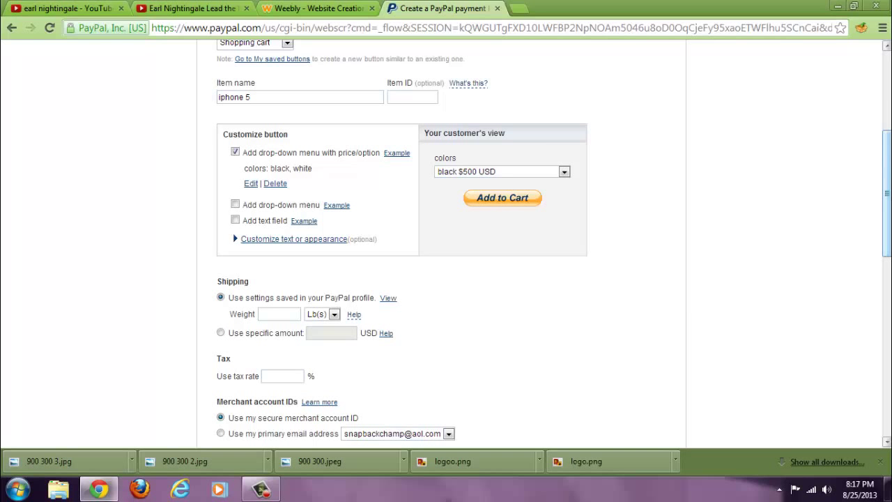
{"action": "left_click_drag", "start_coordinate": [886, 193], "coordinate": [886, 282]}
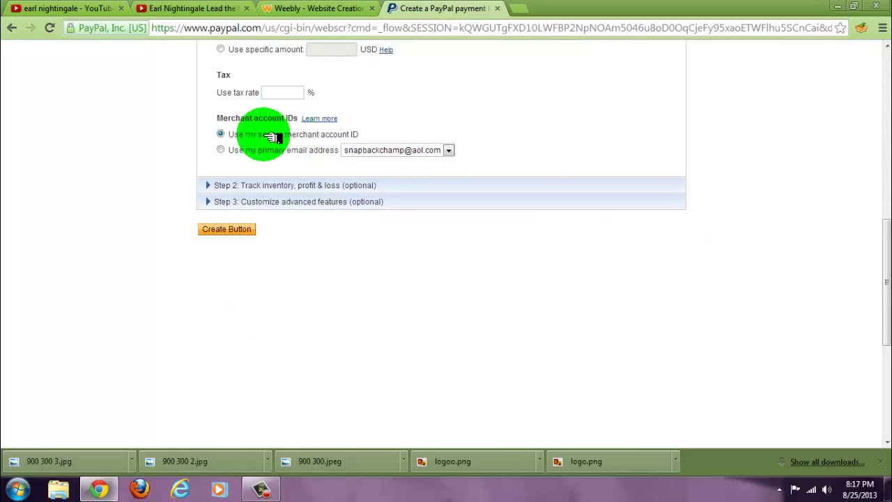
Turn on inventory tracking by option, with black quantity 5 and alert at 2.
{"action": "left_click", "coordinate": [211, 184]}
{"action": "scroll", "coordinate": [211, 183], "scroll_direction": "down", "scroll_amount": 5}
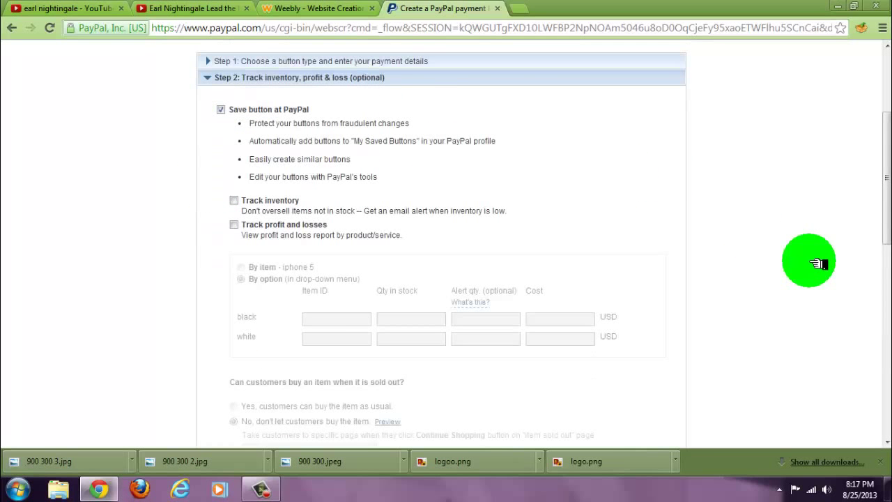
{"action": "scroll", "coordinate": [875, 219], "scroll_direction": "down", "scroll_amount": 2}
{"action": "left_click_drag", "start_coordinate": [887, 218], "coordinate": [882, 191]}
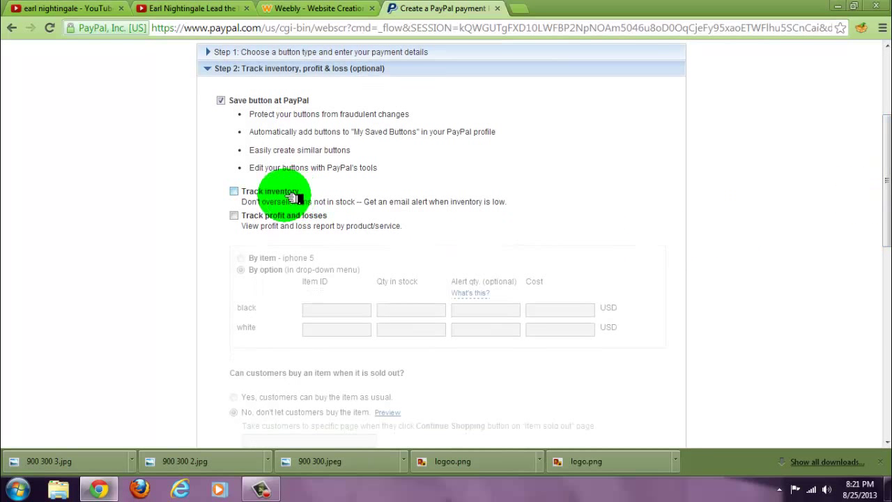
{"action": "left_click", "coordinate": [236, 193]}
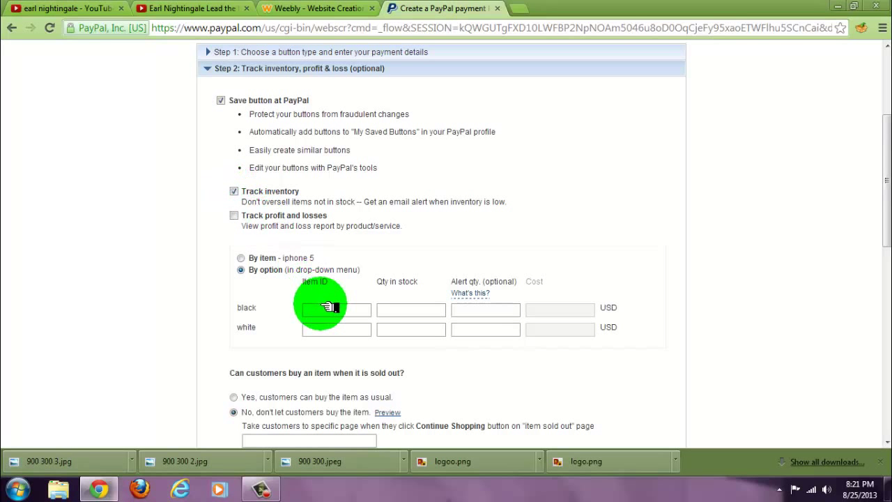
{"action": "left_click", "coordinate": [391, 312]}
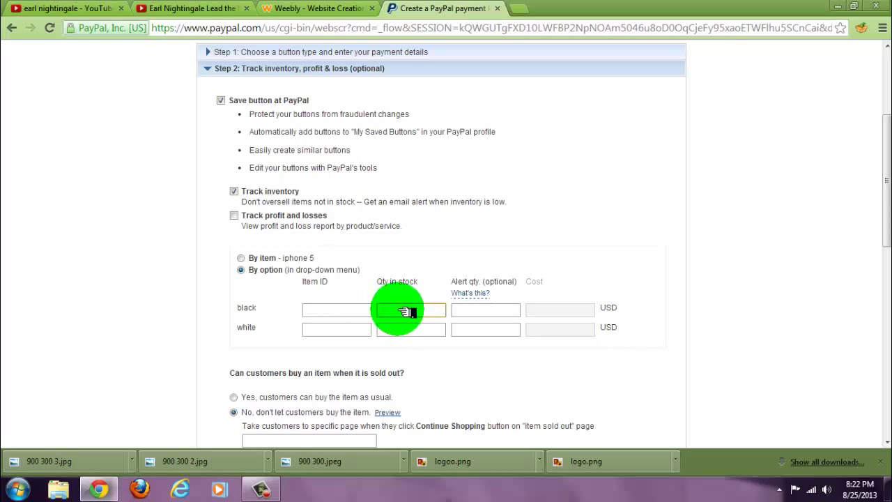
{"action": "left_click", "coordinate": [468, 312]}
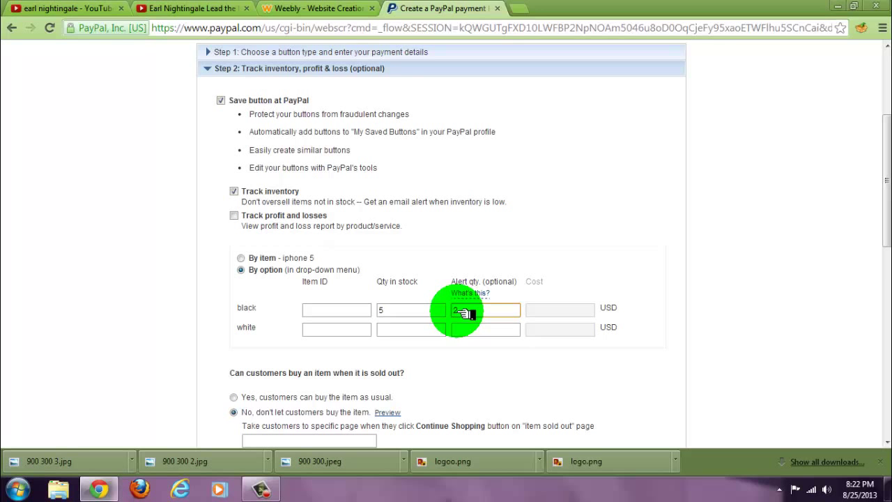
Stop customers from buying the item once it is sold out.
{"action": "scroll", "coordinate": [884, 248], "scroll_direction": "down", "scroll_amount": 1}
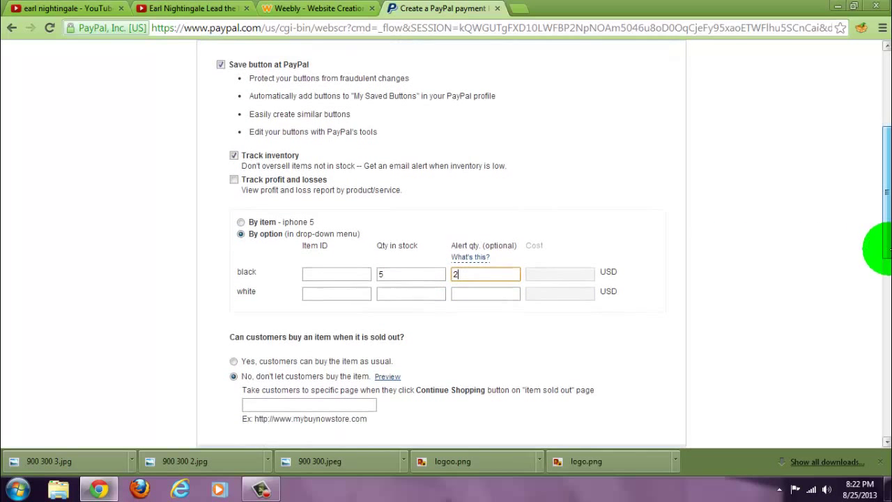
{"action": "scroll", "coordinate": [883, 248], "scroll_direction": "down", "scroll_amount": 3}
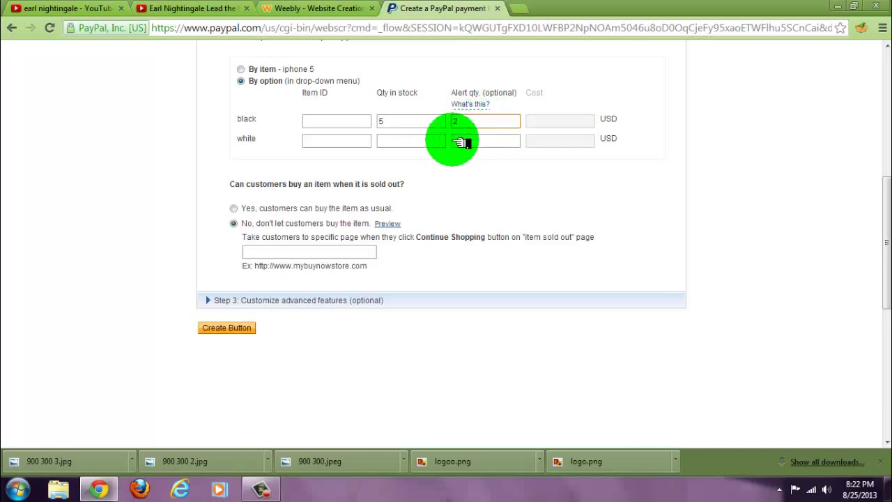
{"action": "left_click", "coordinate": [237, 209]}
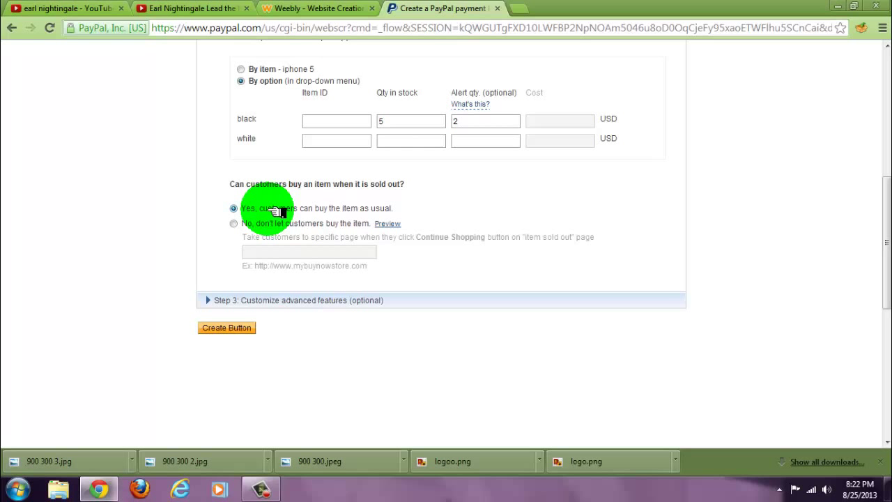
{"action": "left_click", "coordinate": [235, 223]}
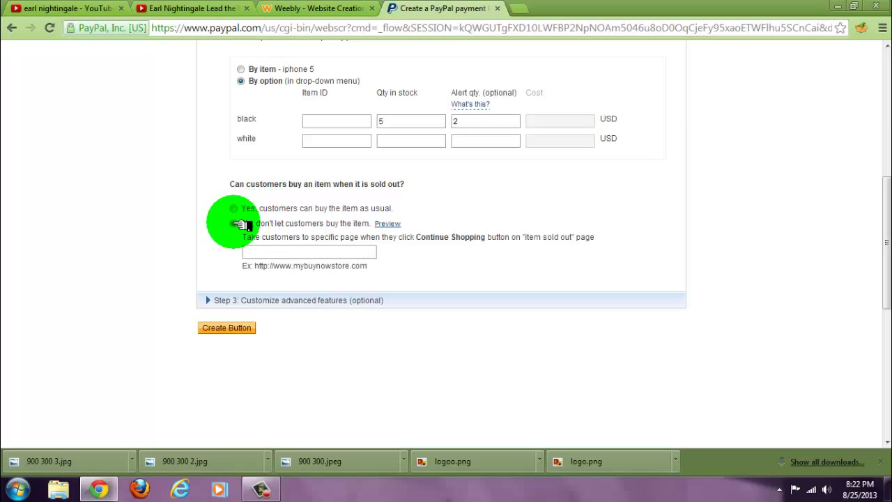
{"action": "left_click", "coordinate": [273, 252]}
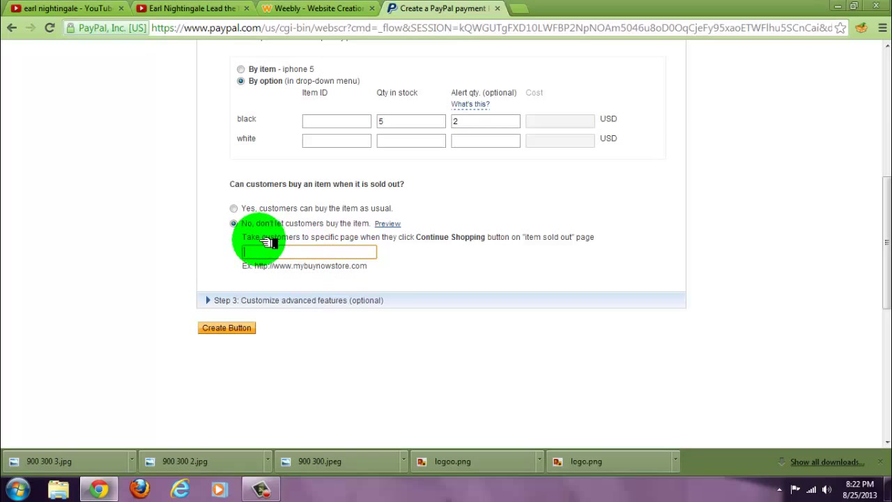
Leave the cancelled-checkout redirect off in Step 3 and create the button, resubmitting after the error.
{"action": "left_click", "coordinate": [218, 300]}
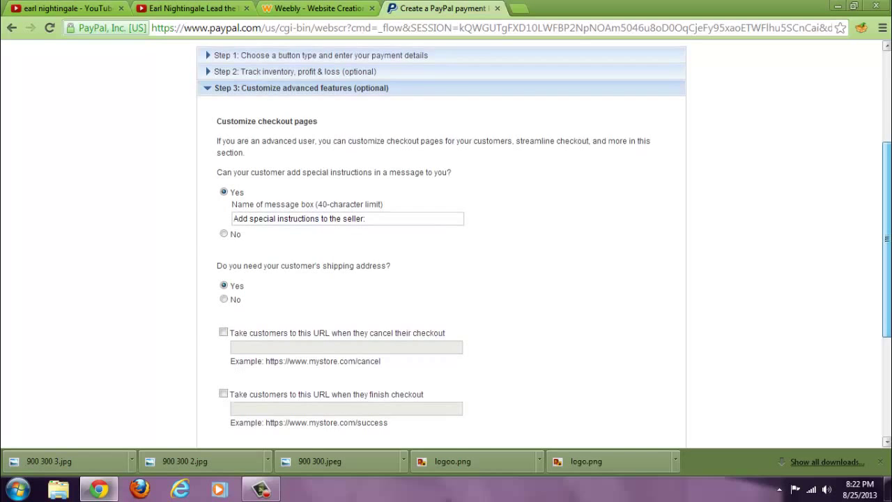
{"action": "scroll", "coordinate": [446, 244], "scroll_direction": "down", "scroll_amount": 1}
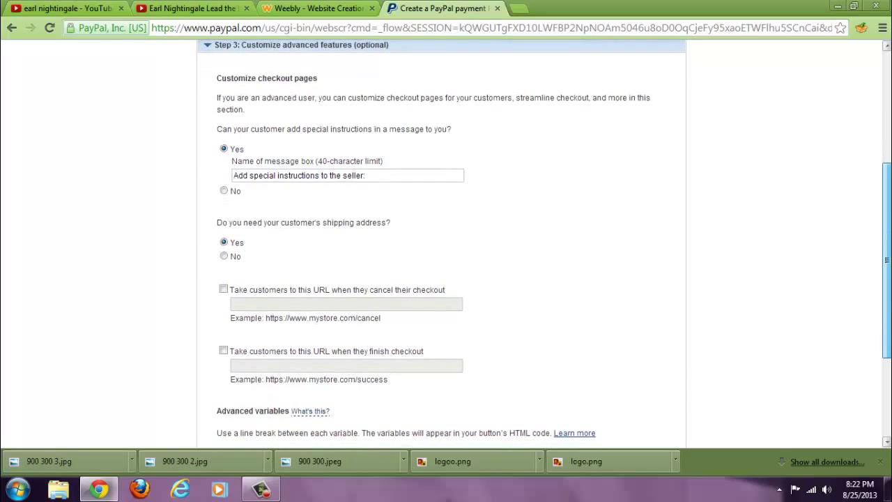
{"action": "scroll", "coordinate": [446, 244], "scroll_direction": "down", "scroll_amount": 1}
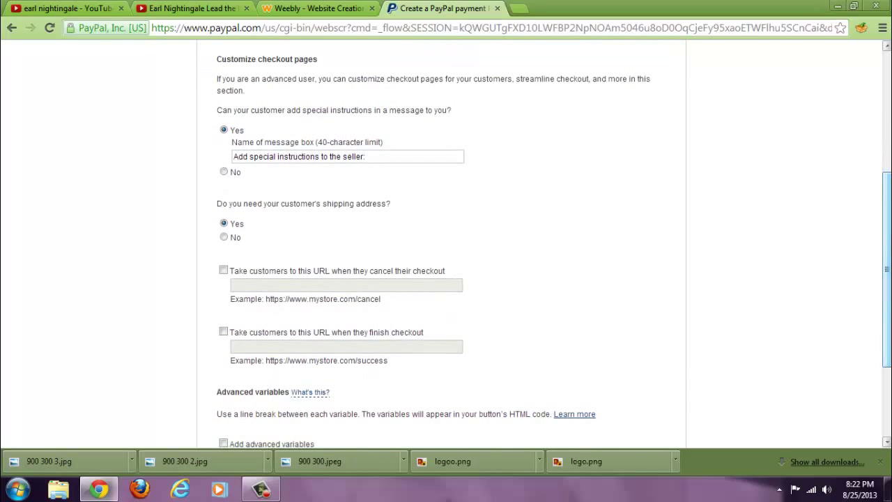
{"action": "left_click", "coordinate": [229, 271]}
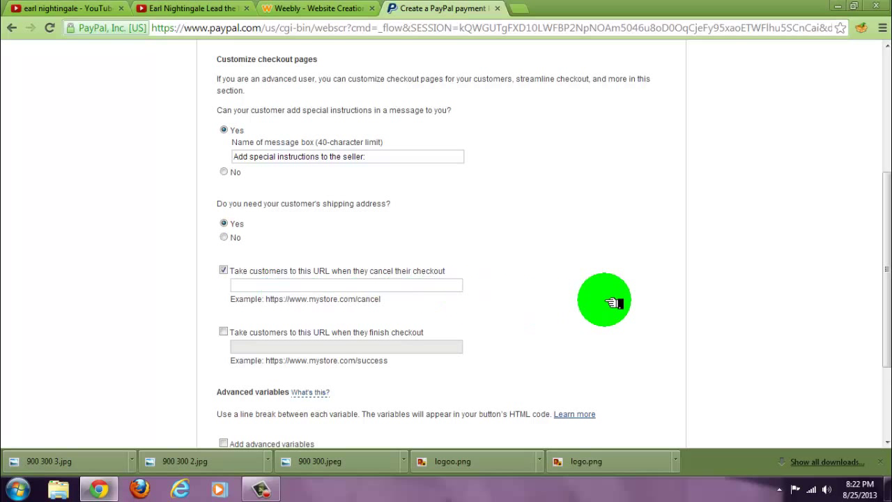
{"action": "left_click", "coordinate": [224, 270]}
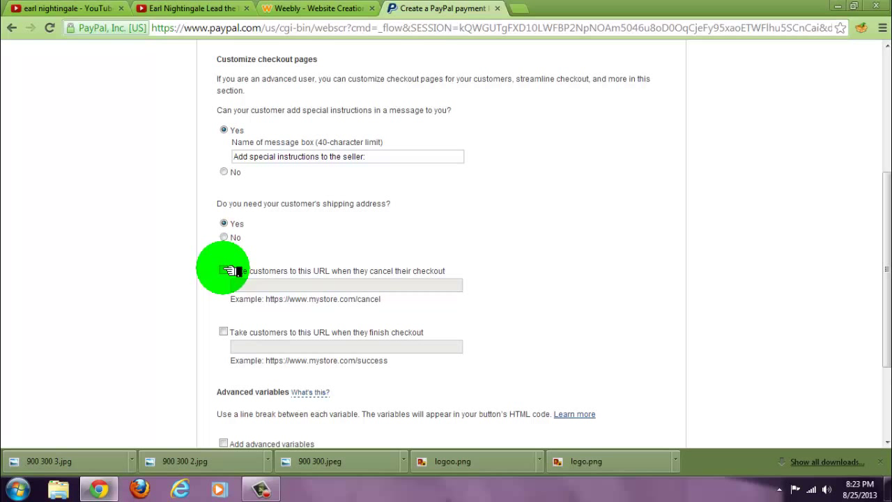
{"action": "scroll", "coordinate": [446, 243], "scroll_direction": "down", "scroll_amount": 2}
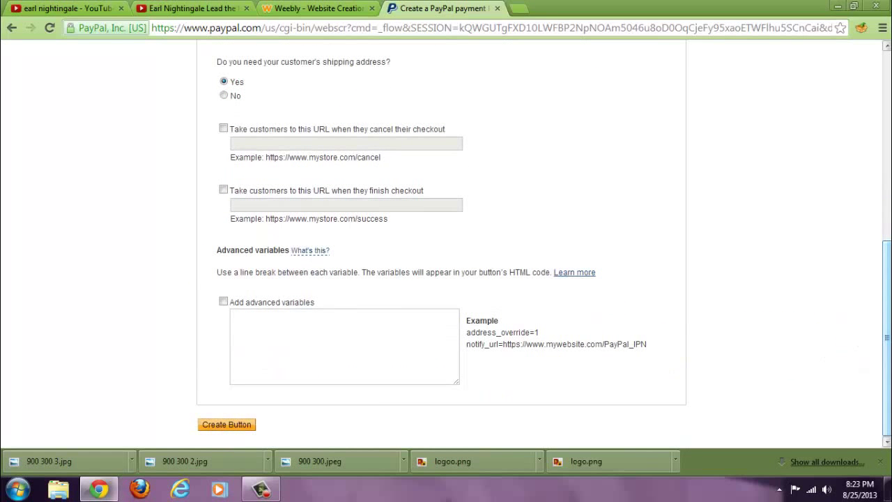
{"action": "left_click", "coordinate": [230, 425]}
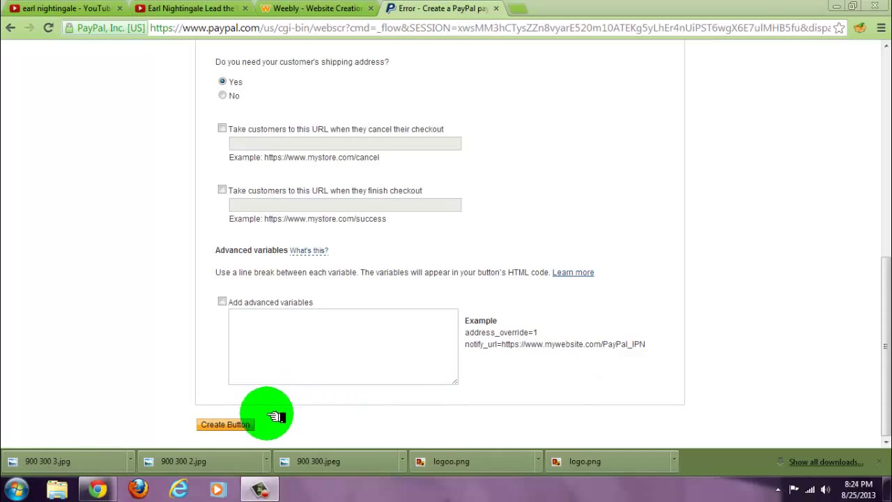
{"action": "left_click", "coordinate": [240, 425]}
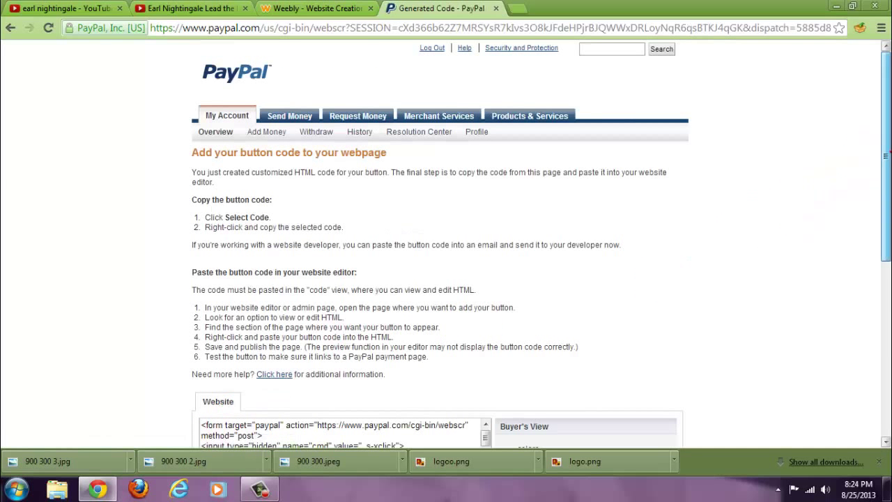
Select the iphone 5 button code and check the black/white colour list in Buyer's View.
{"action": "left_click_drag", "start_coordinate": [888, 155], "coordinate": [886, 243]}
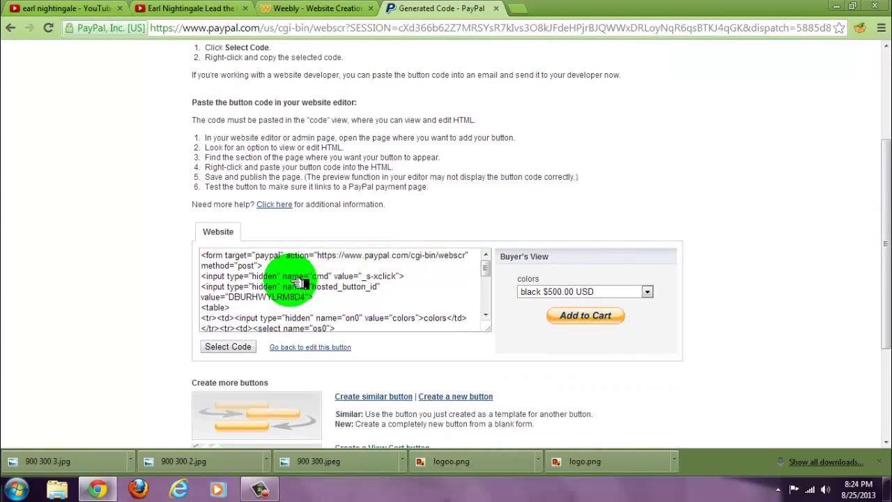
{"action": "left_click", "coordinate": [228, 346]}
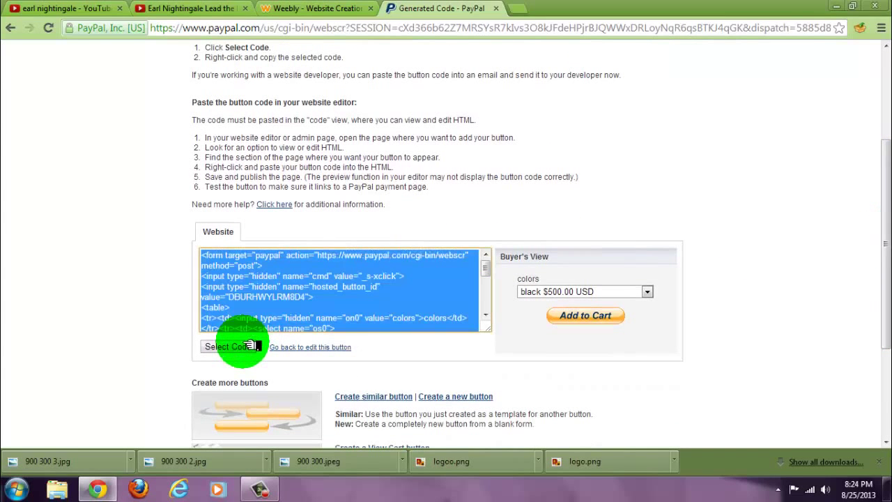
{"action": "left_click", "coordinate": [648, 291]}
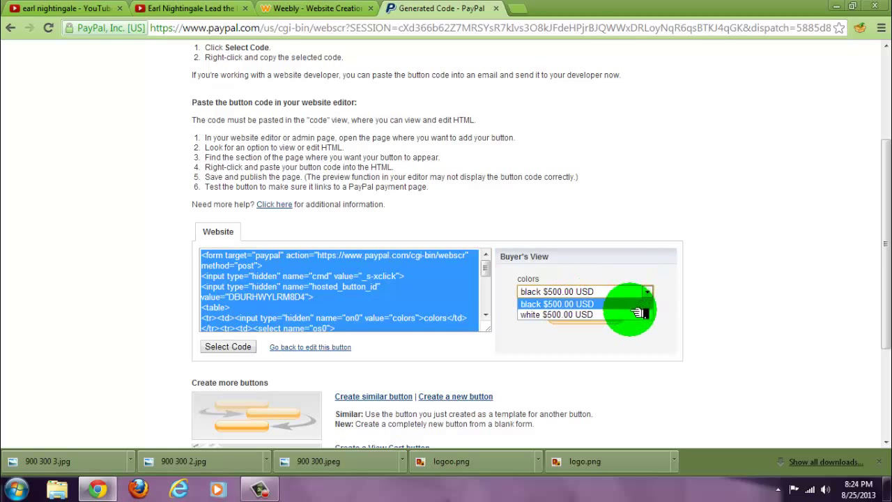
{"action": "left_click", "coordinate": [648, 292]}
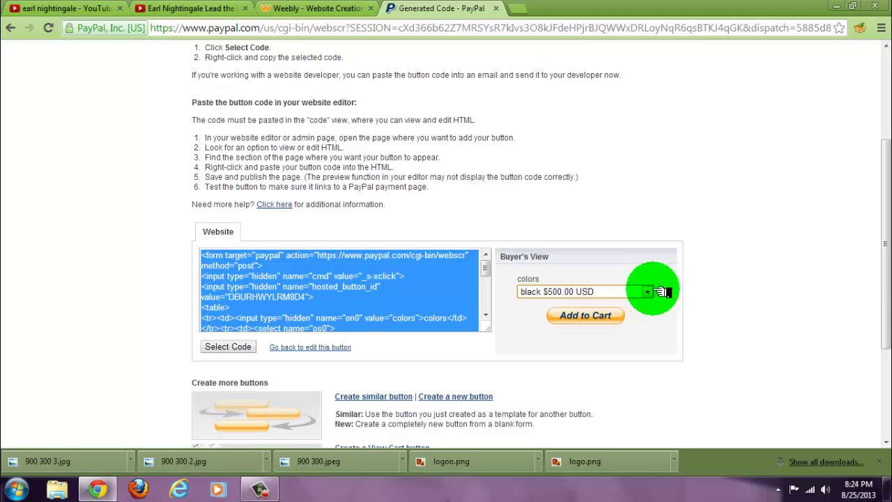
{"action": "left_click_drag", "start_coordinate": [880, 279], "coordinate": [880, 358]}
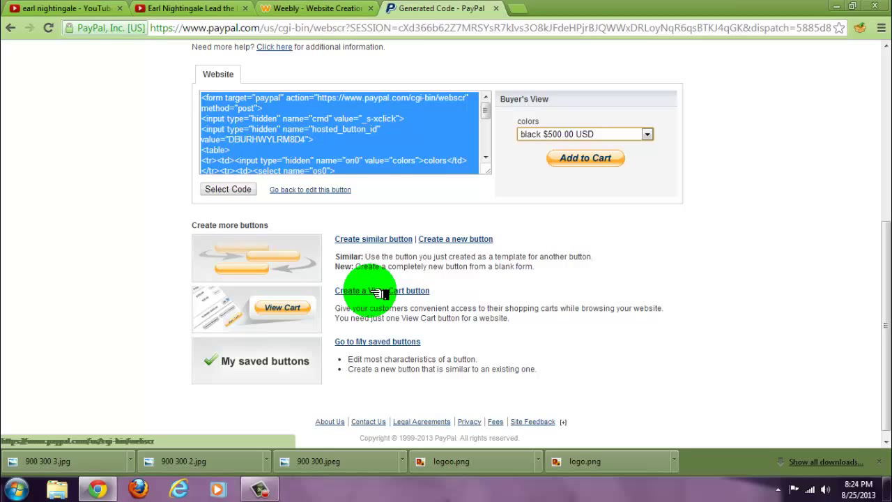
Paste the PayPal button code into a Custom HTML block under the first phone.
{"action": "left_click", "coordinate": [336, 7]}
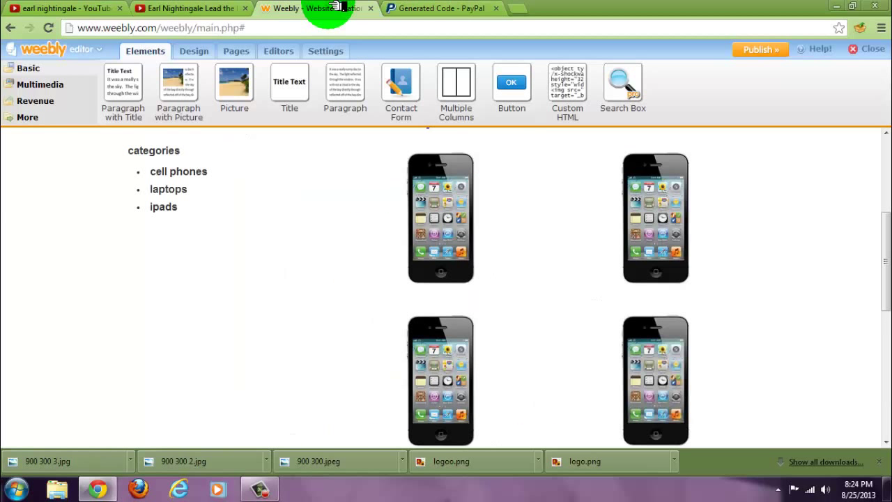
{"action": "left_click", "coordinate": [460, 242]}
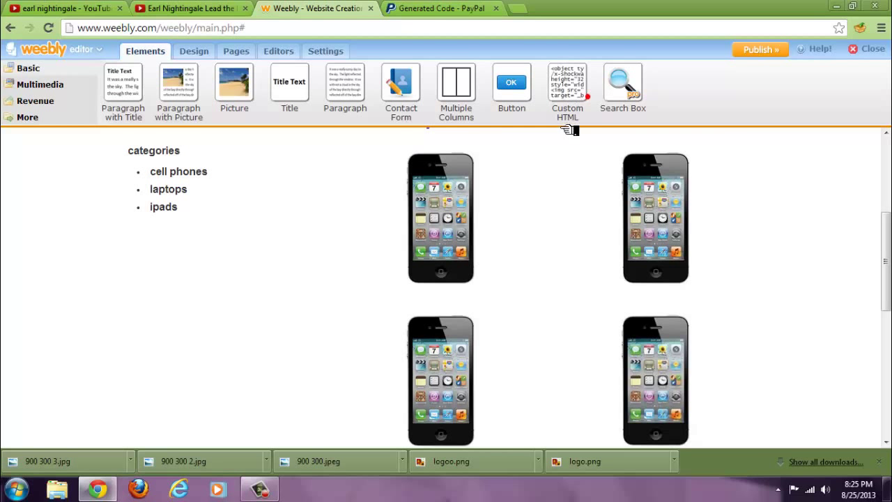
{"action": "left_click_drag", "start_coordinate": [569, 129], "coordinate": [467, 296]}
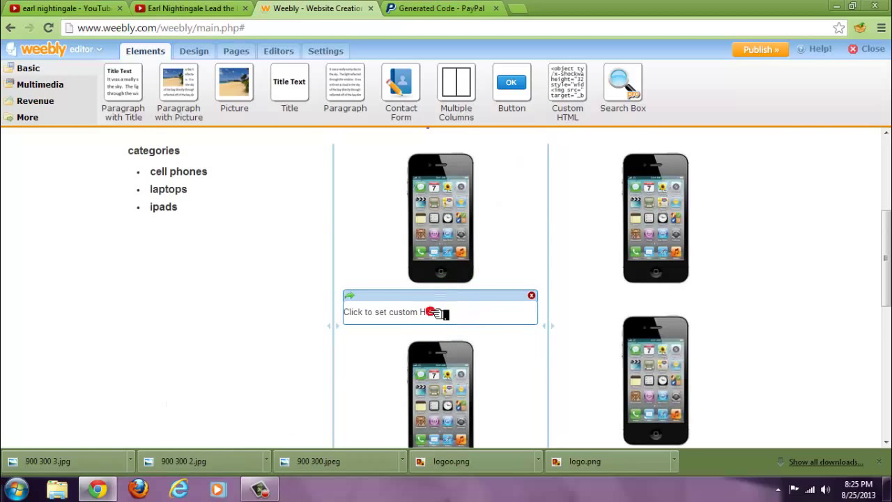
{"action": "left_click", "coordinate": [437, 313]}
{"action": "right_click", "coordinate": [437, 313]}
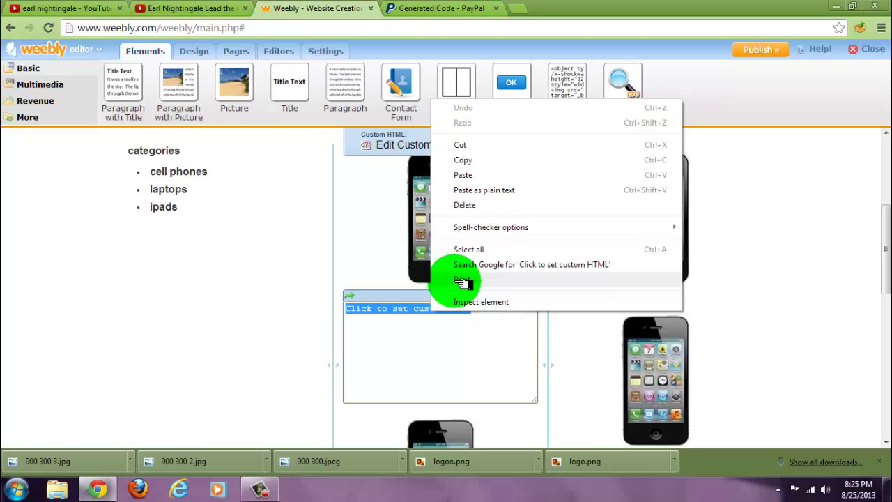
{"action": "left_click", "coordinate": [479, 174]}
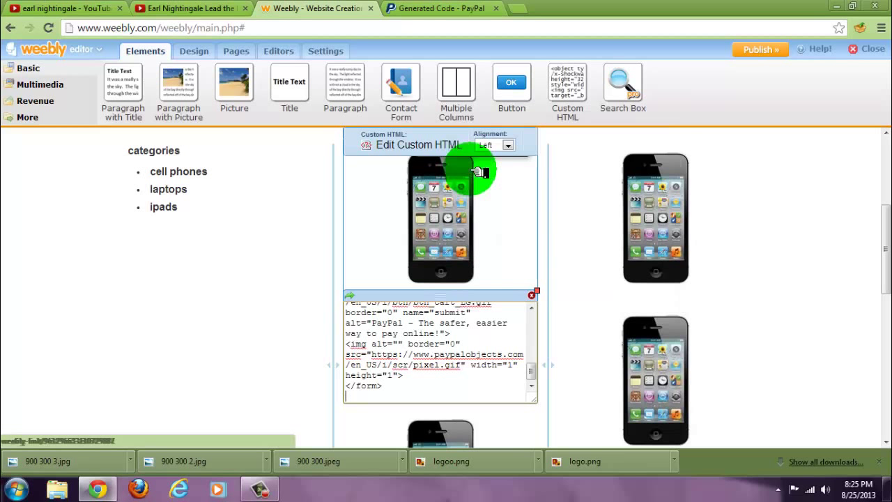
{"action": "left_click", "coordinate": [589, 336]}
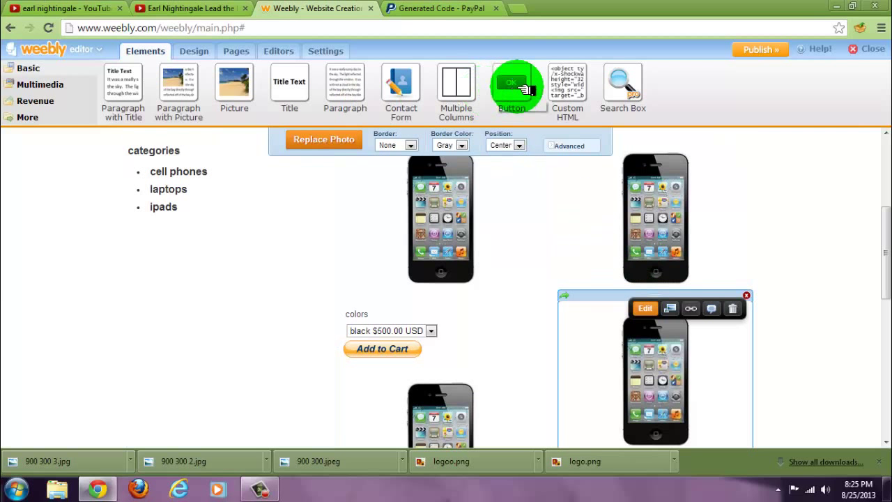
Add another Custom HTML block under the right phone with the same PayPal code.
{"action": "left_click_drag", "start_coordinate": [567, 83], "coordinate": [639, 303]}
{"action": "left_click", "coordinate": [638, 317]}
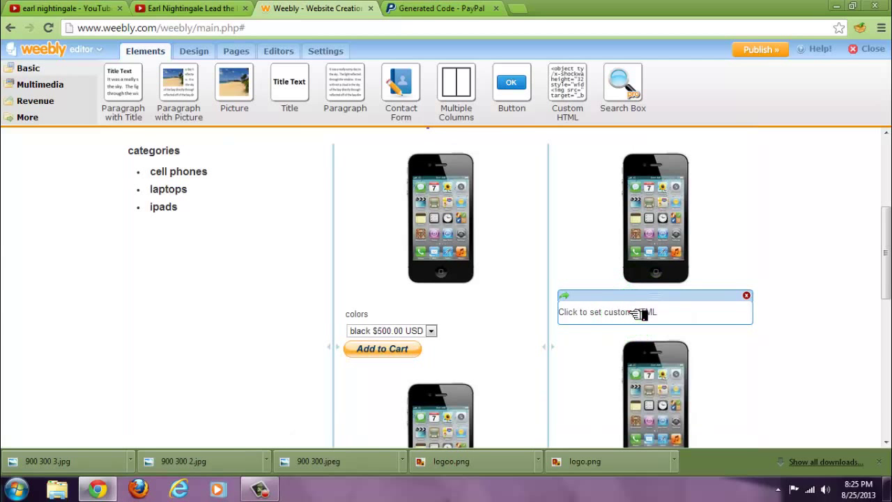
{"action": "right_click", "coordinate": [638, 315]}
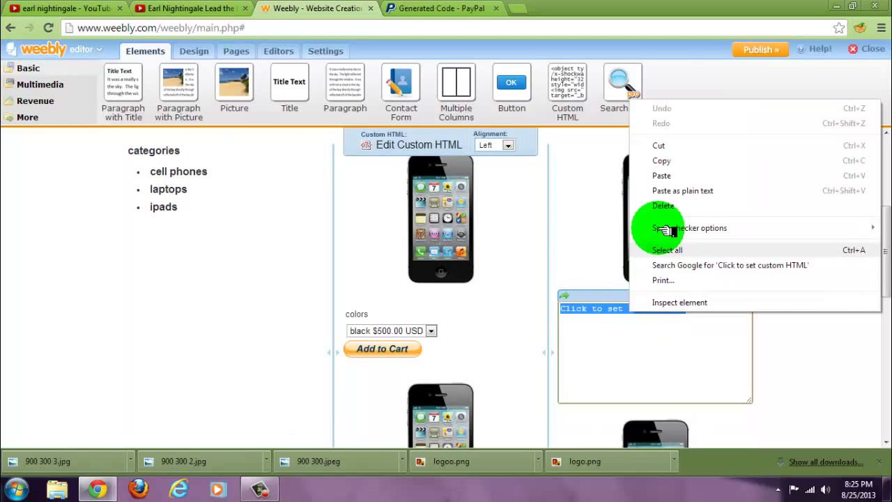
{"action": "left_click", "coordinate": [666, 176]}
{"action": "left_click", "coordinate": [790, 348]}
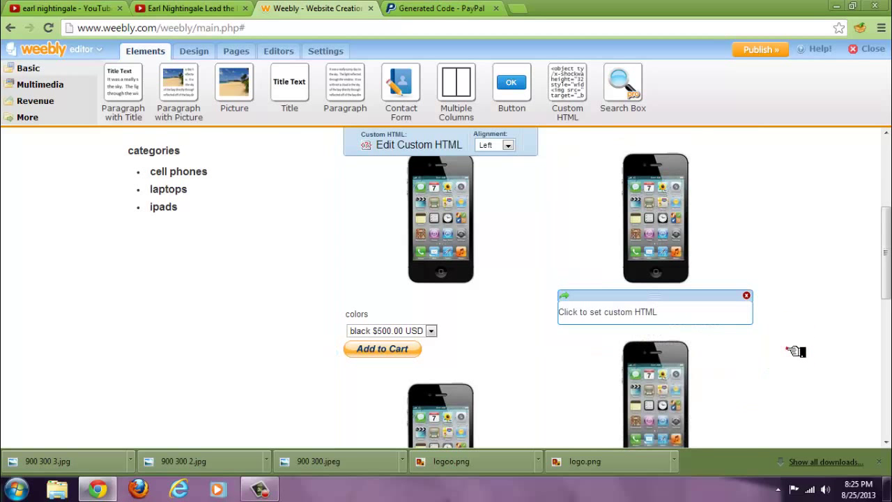
{"action": "left_click", "coordinate": [726, 255]}
{"action": "left_click", "coordinate": [648, 219]}
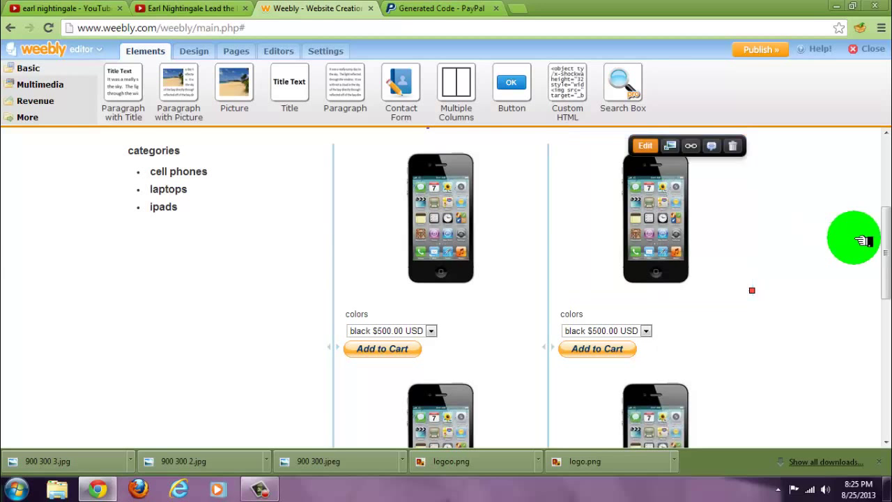
{"action": "mouse_move", "coordinate": [888, 241]}
{"action": "left_mouse_down"}
{"action": "mouse_move", "coordinate": [887, 282]}
{"action": "mouse_move", "coordinate": [887, 236]}
{"action": "mouse_move", "coordinate": [879, 229]}
{"action": "left_mouse_up"}
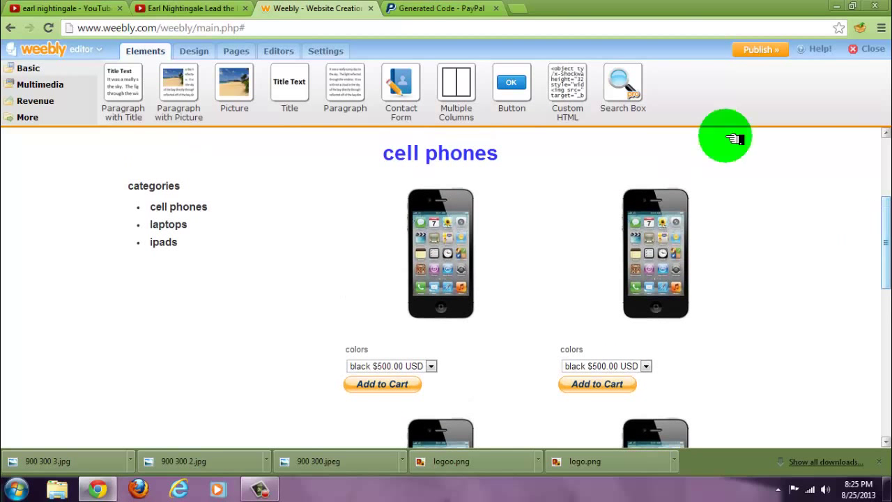
Generate the full-size View Cart button code, with the smaller-button option left off.
{"action": "left_click", "coordinate": [446, 8]}
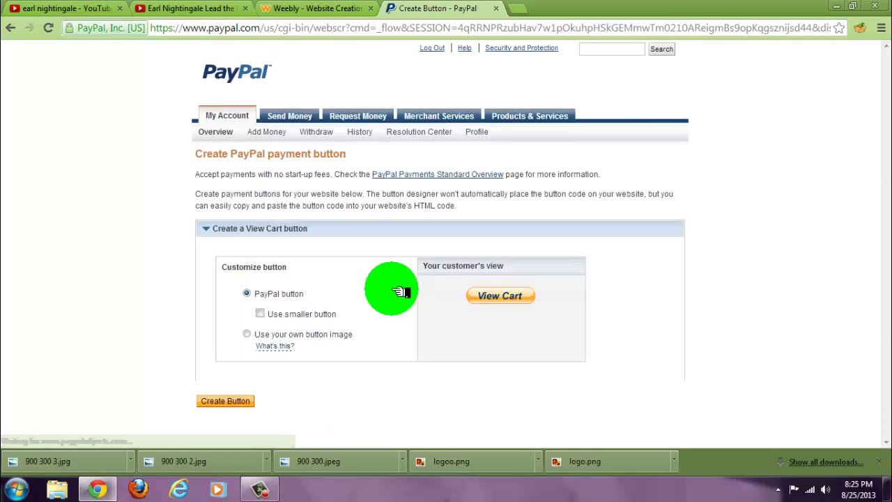
{"action": "left_click", "coordinate": [290, 315]}
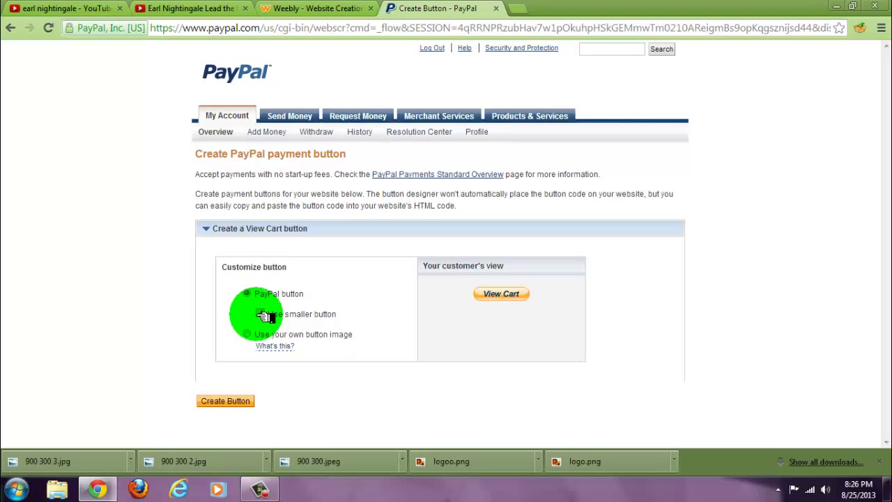
{"action": "left_click", "coordinate": [262, 315]}
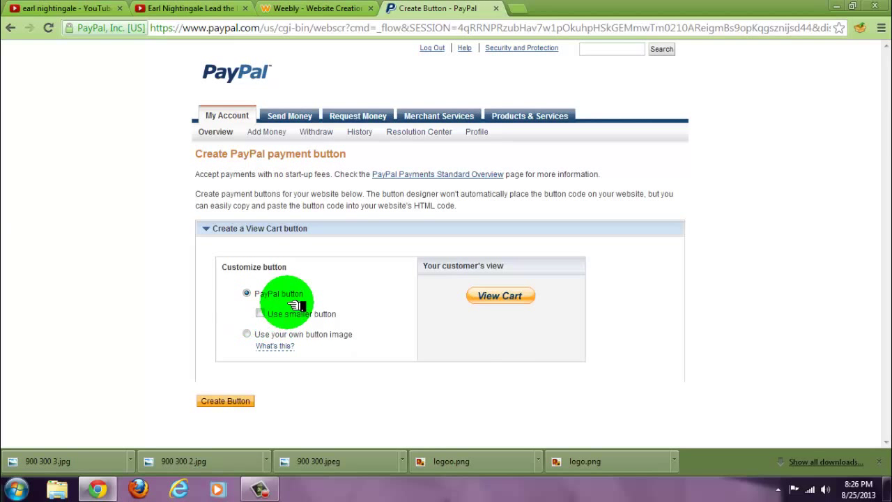
{"action": "left_click", "coordinate": [249, 406]}
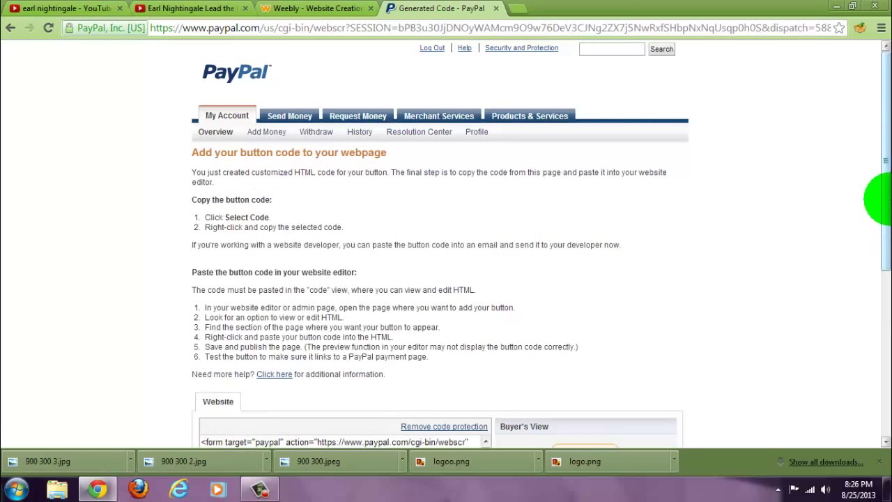
Select and copy the View Cart button code, then go back to Weebly.
{"action": "left_click_drag", "start_coordinate": [882, 199], "coordinate": [880, 321]}
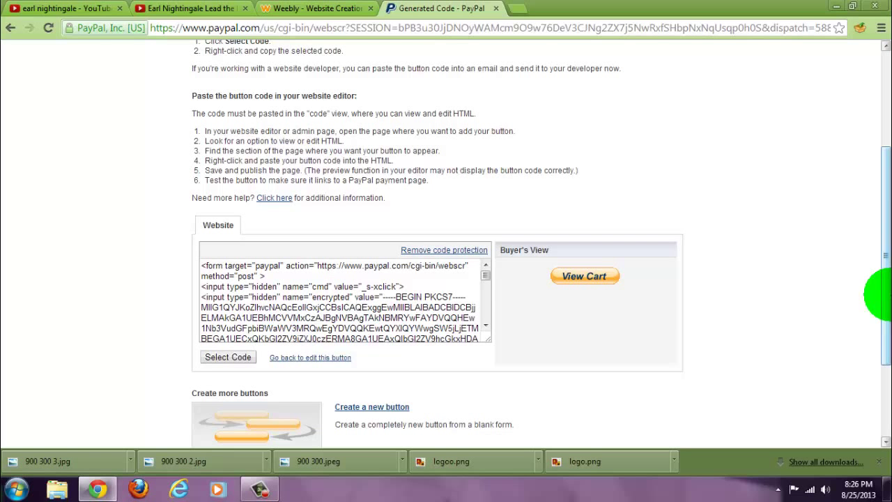
{"action": "left_click", "coordinate": [240, 357]}
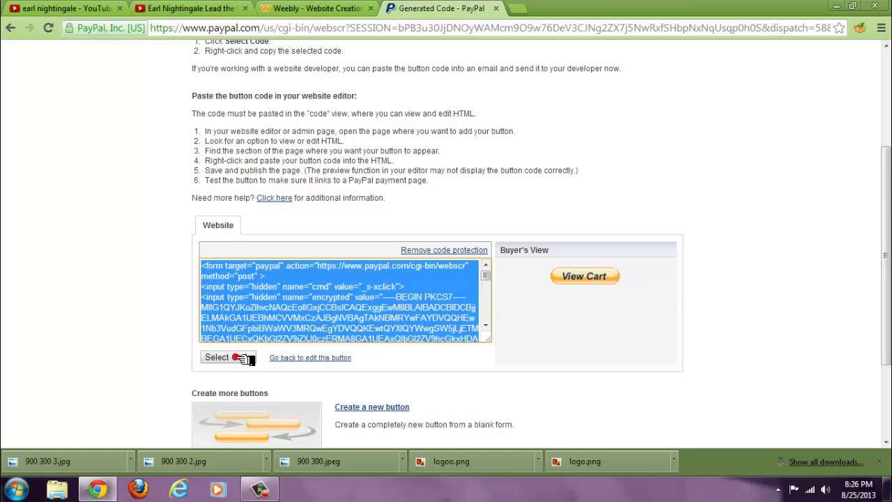
{"action": "right_click", "coordinate": [261, 307]}
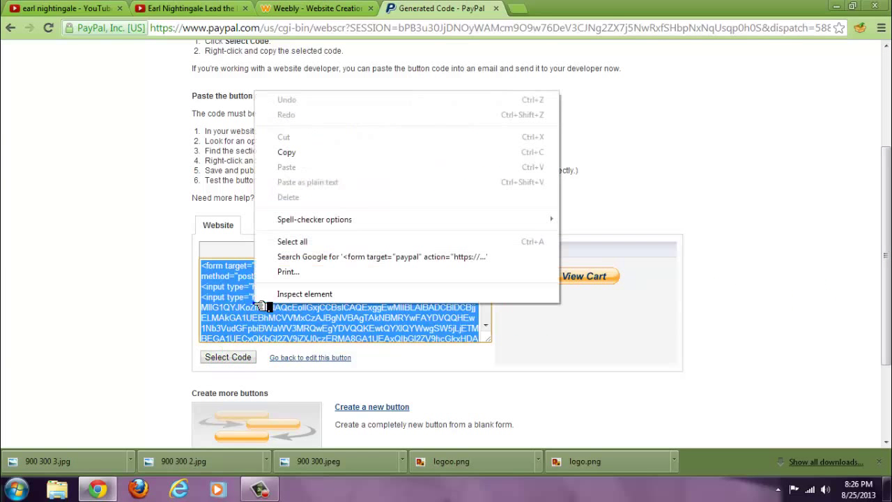
{"action": "left_click", "coordinate": [304, 152]}
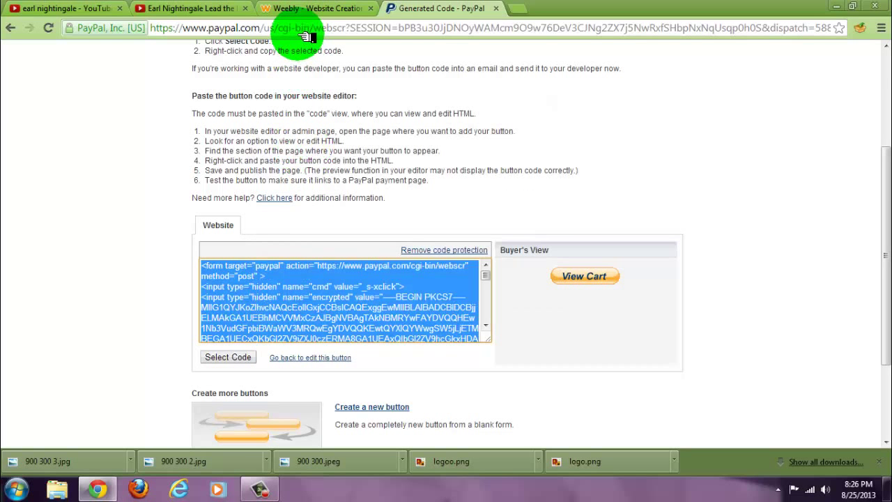
{"action": "left_click", "coordinate": [296, 11]}
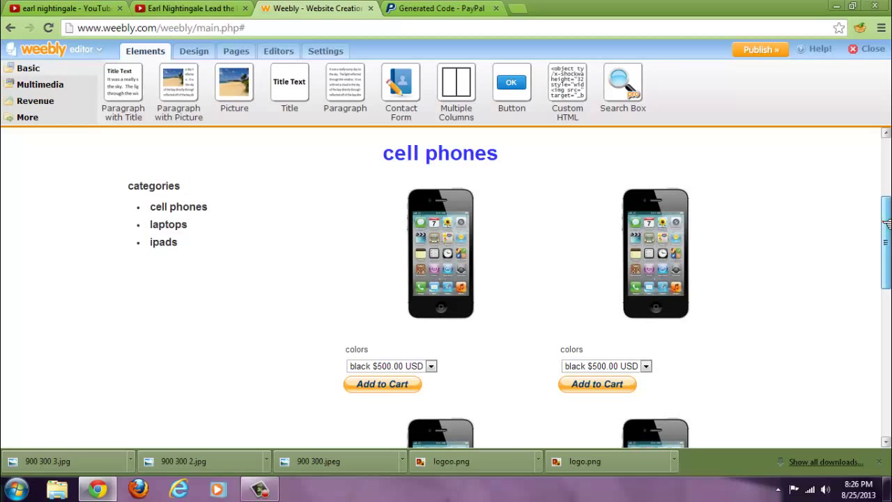
Close the social links panel and return to the cell phones heading.
{"action": "scroll", "coordinate": [879, 273], "scroll_direction": "up", "scroll_amount": 3}
{"action": "left_click", "coordinate": [711, 227]}
{"action": "left_click", "coordinate": [875, 255]}
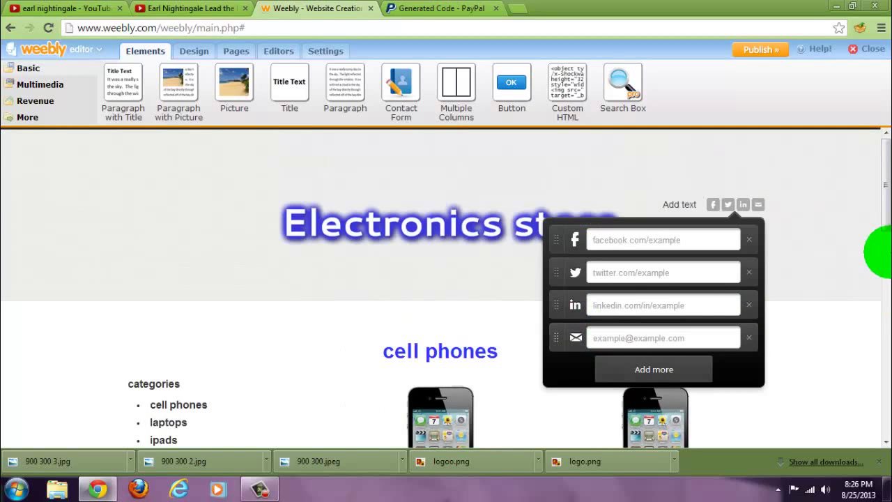
{"action": "scroll", "coordinate": [878, 209], "scroll_direction": "down", "scroll_amount": 1}
{"action": "scroll", "coordinate": [693, 280], "scroll_direction": "down", "scroll_amount": 1}
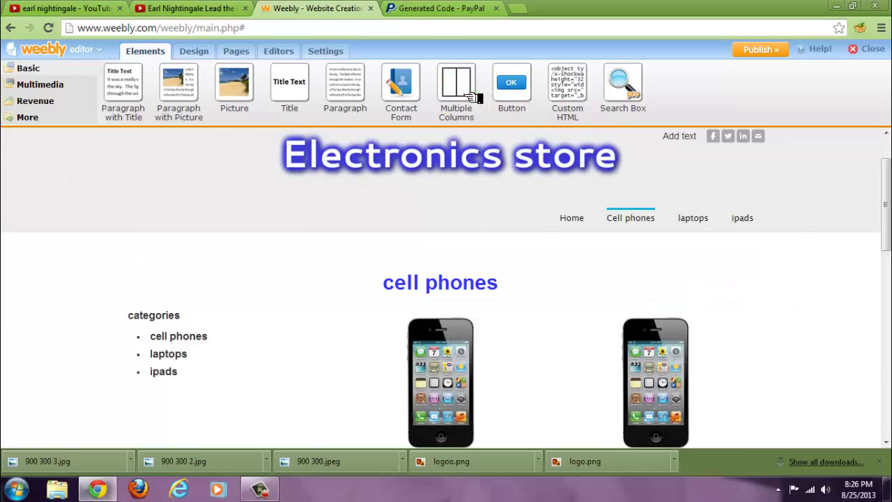
Add a two-column row, move the heading left, widen that column, and add Custom HTML right.
{"action": "left_click_drag", "start_coordinate": [460, 89], "coordinate": [507, 277]}
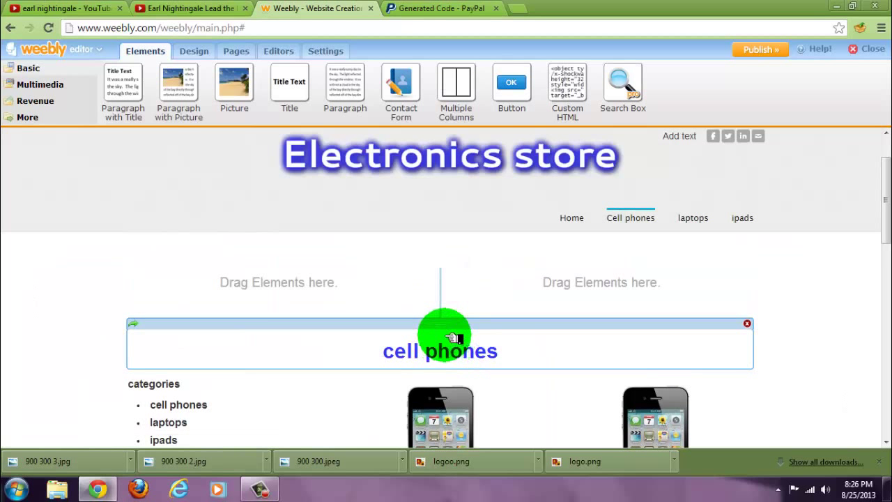
{"action": "left_click_drag", "start_coordinate": [448, 326], "coordinate": [400, 269]}
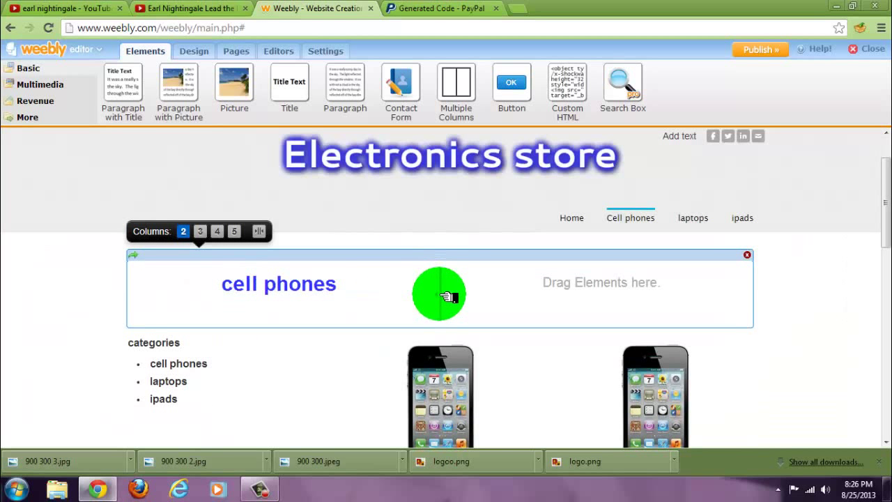
{"action": "left_click_drag", "start_coordinate": [446, 296], "coordinate": [657, 294]}
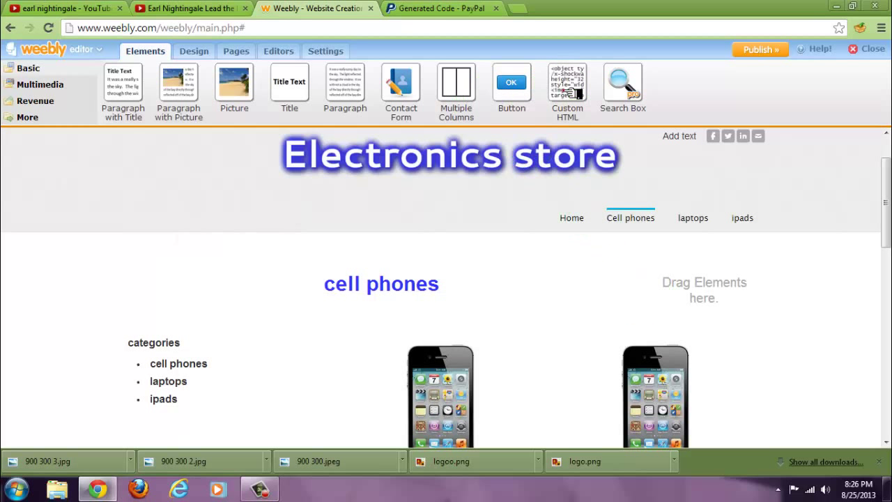
{"action": "left_click_drag", "start_coordinate": [564, 87], "coordinate": [698, 294]}
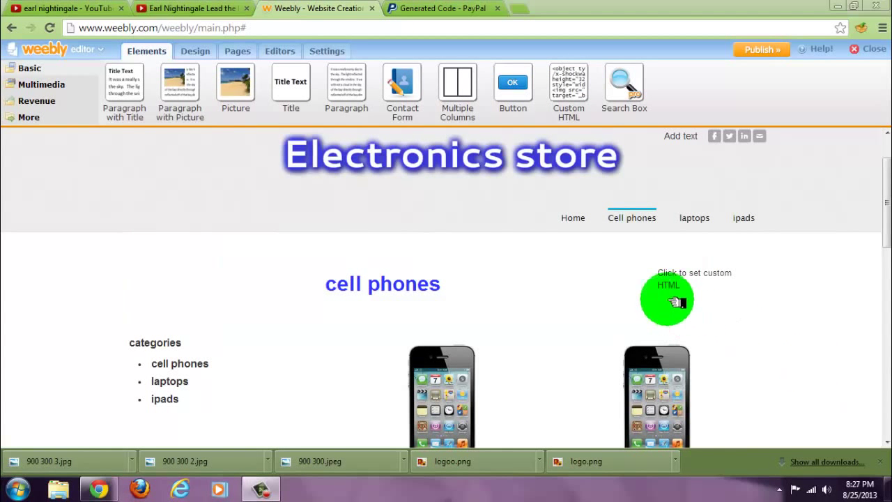
Copy the View Cart code again from PayPal after a failed paste attempt.
{"action": "left_click", "coordinate": [677, 276]}
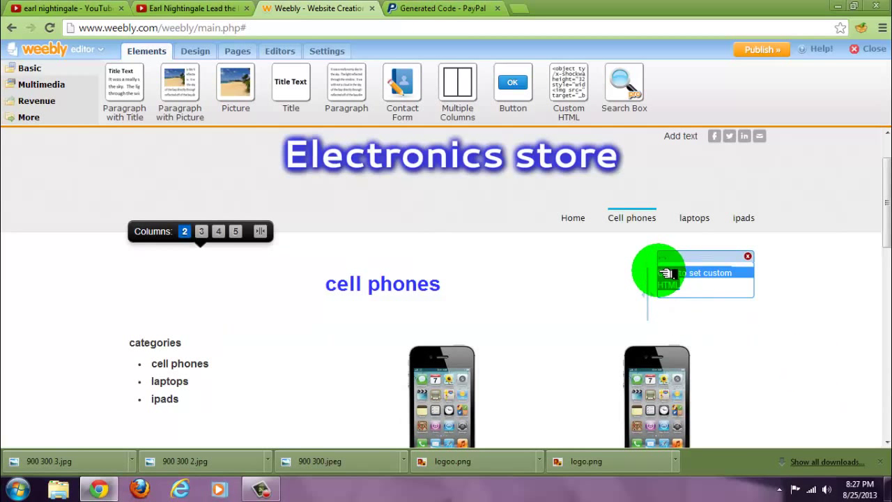
{"action": "right_click", "coordinate": [677, 278]}
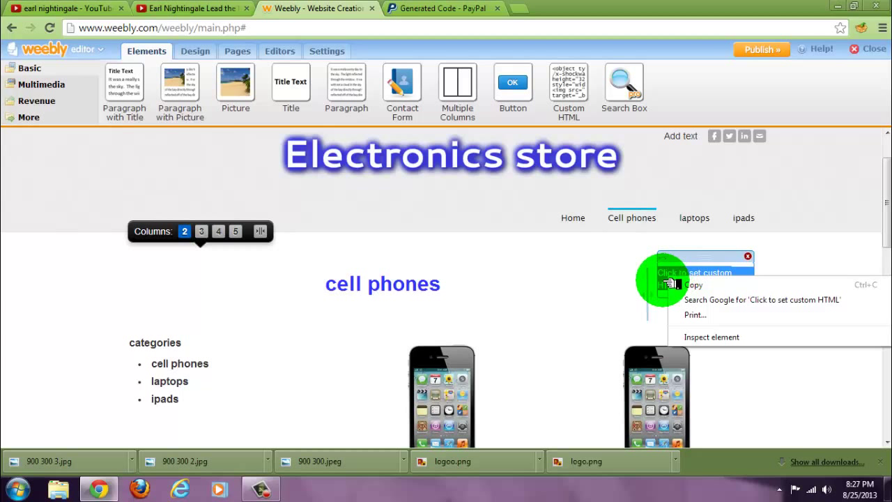
{"action": "left_click", "coordinate": [796, 258]}
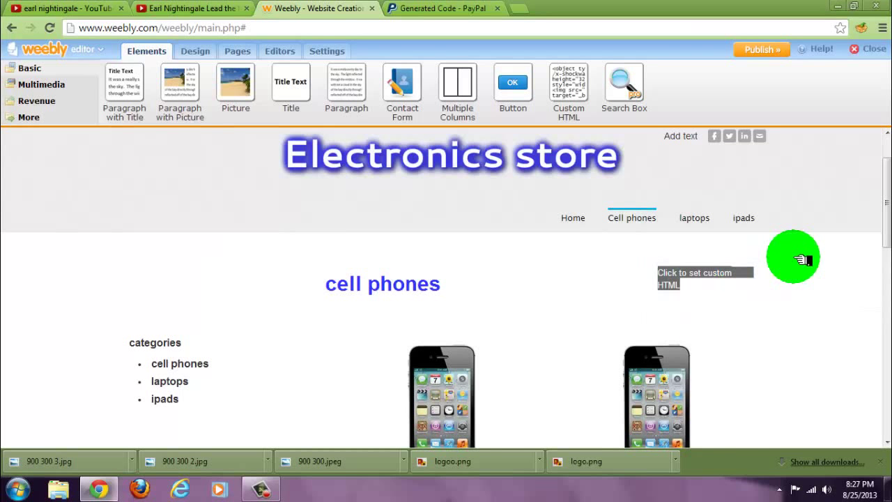
{"action": "mouse_move", "coordinate": [459, 140]}
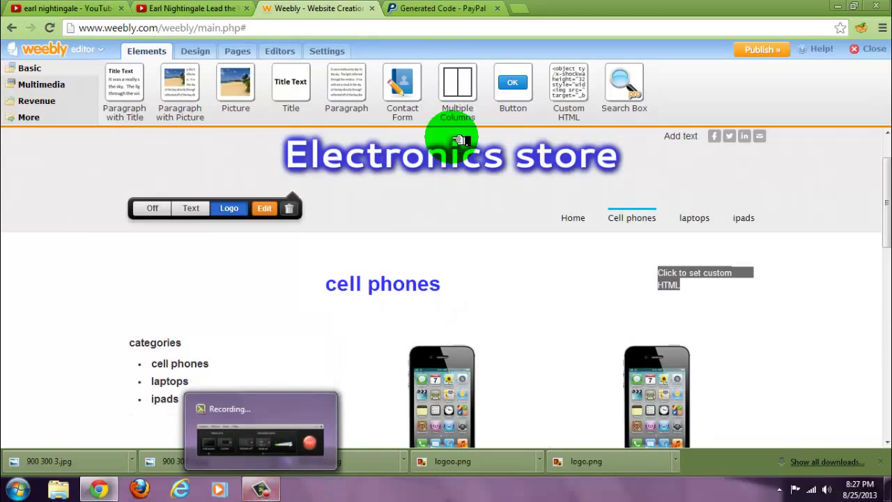
{"action": "left_click", "coordinate": [453, 9]}
{"action": "right_click", "coordinate": [349, 303]}
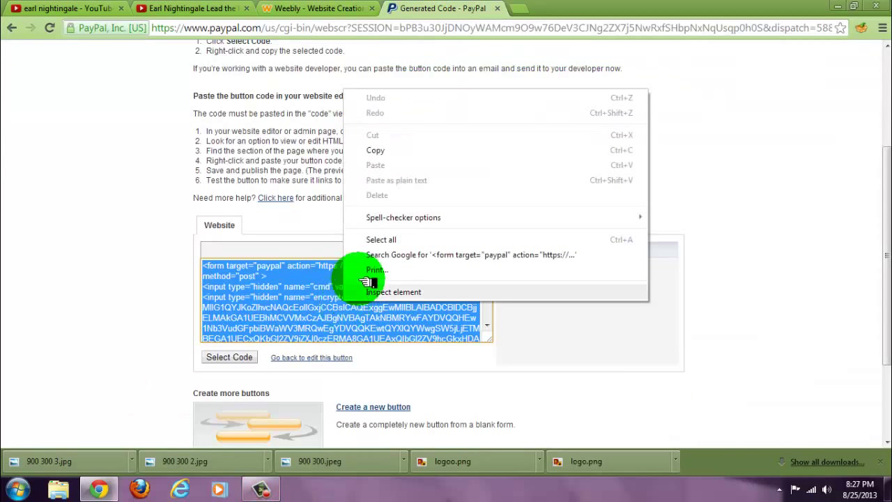
{"action": "left_click", "coordinate": [376, 150]}
{"action": "left_click", "coordinate": [318, 8]}
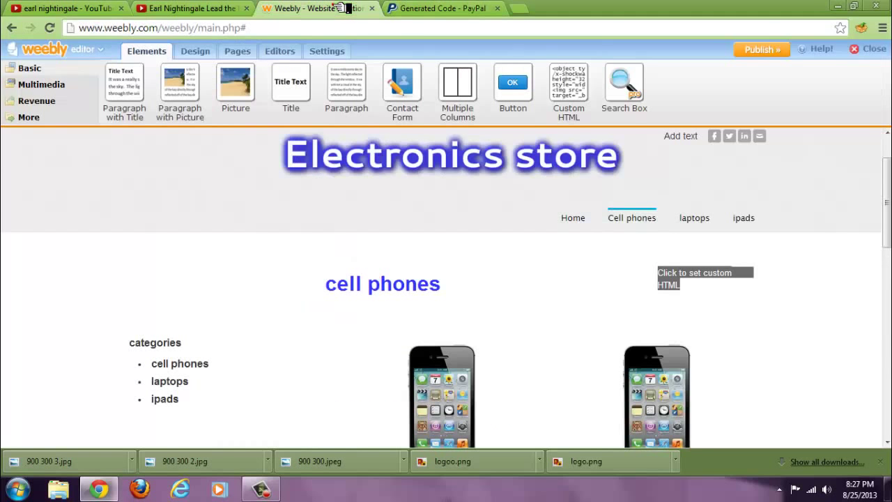
Paste the View Cart code into the right-column HTML block so the button renders.
{"action": "left_click", "coordinate": [670, 279]}
{"action": "right_click", "coordinate": [670, 278]}
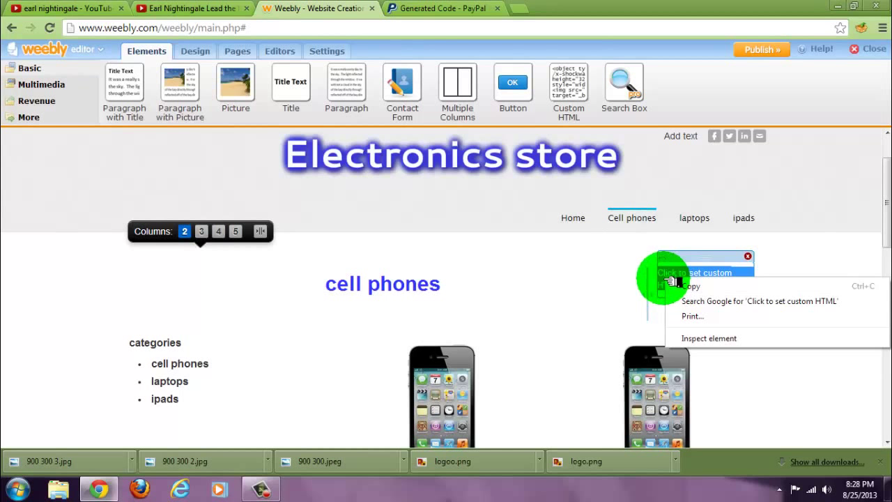
{"action": "left_click", "coordinate": [673, 282]}
{"action": "left_click", "coordinate": [695, 291]}
{"action": "right_click", "coordinate": [695, 291]}
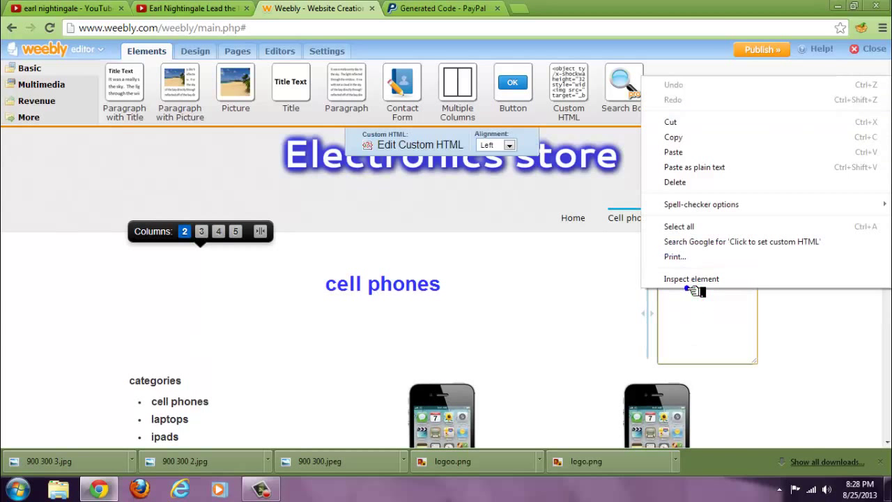
{"action": "left_click", "coordinate": [683, 134]}
{"action": "key", "text": "ctrl+v"}
{"action": "left_click", "coordinate": [748, 244]}
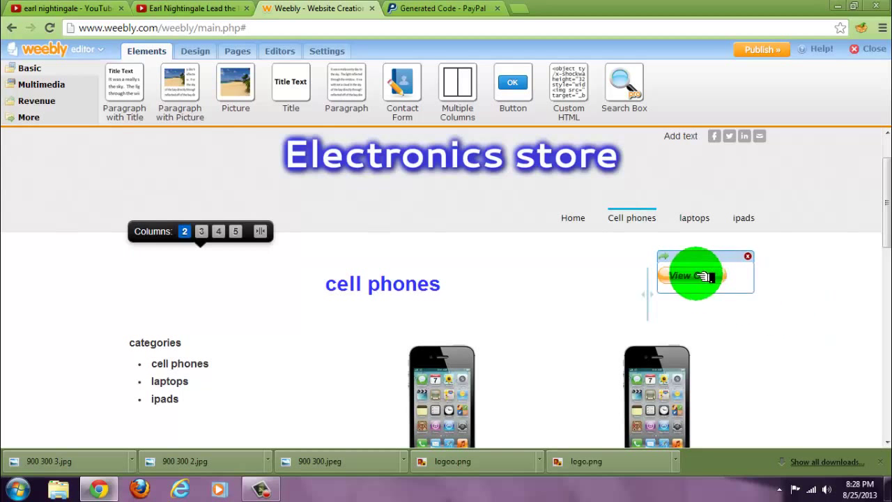
{"action": "mouse_move", "coordinate": [886, 209]}
{"action": "left_mouse_down"}
{"action": "mouse_move", "coordinate": [886, 242]}
{"action": "mouse_move", "coordinate": [886, 201]}
{"action": "left_mouse_up"}
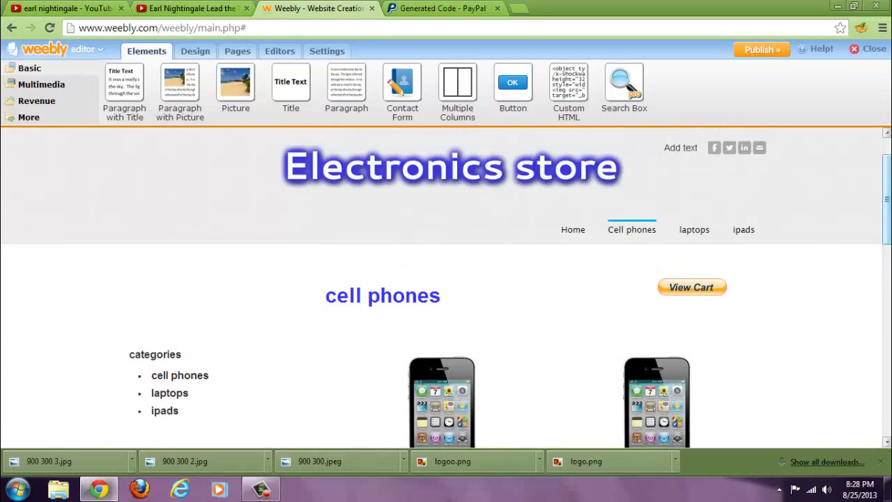